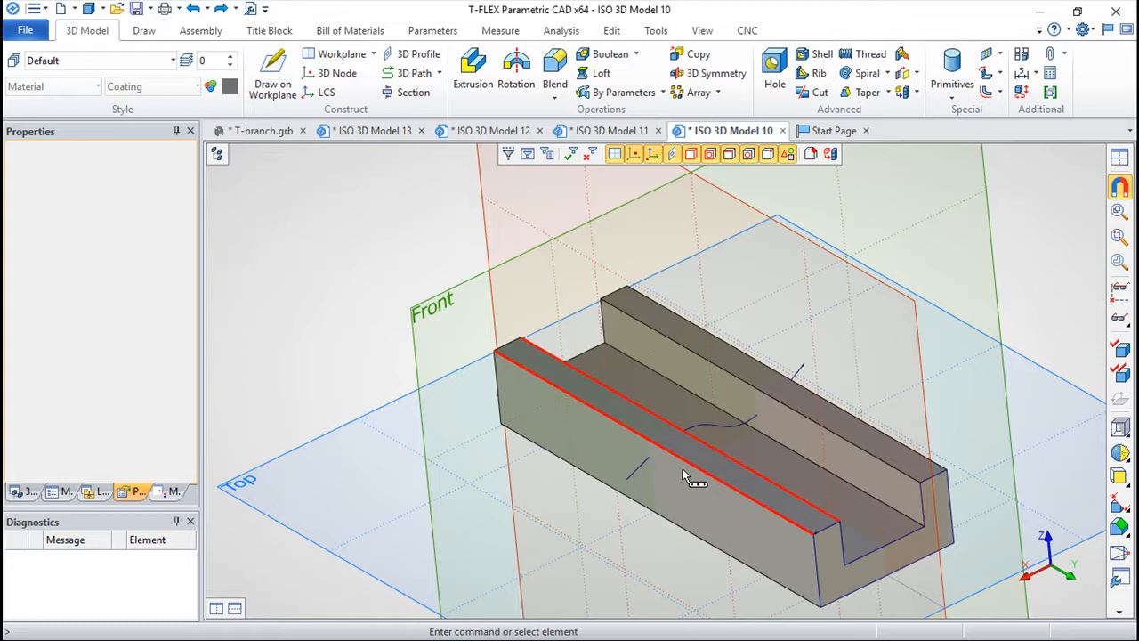
- Start a rib using the wavy 3D profile that crosses the U-shaped channel as the forming contour
left_click_drag(727, 546, 649, 439)
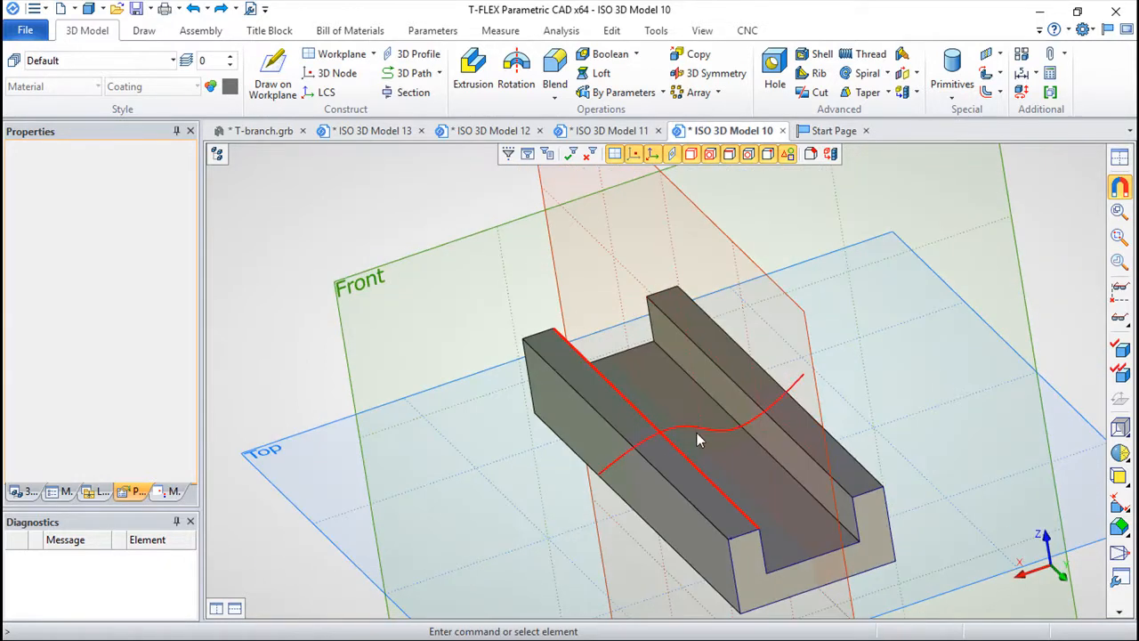
left_click_drag(556, 542, 691, 503)
scroll(576, 498, "up", 4)
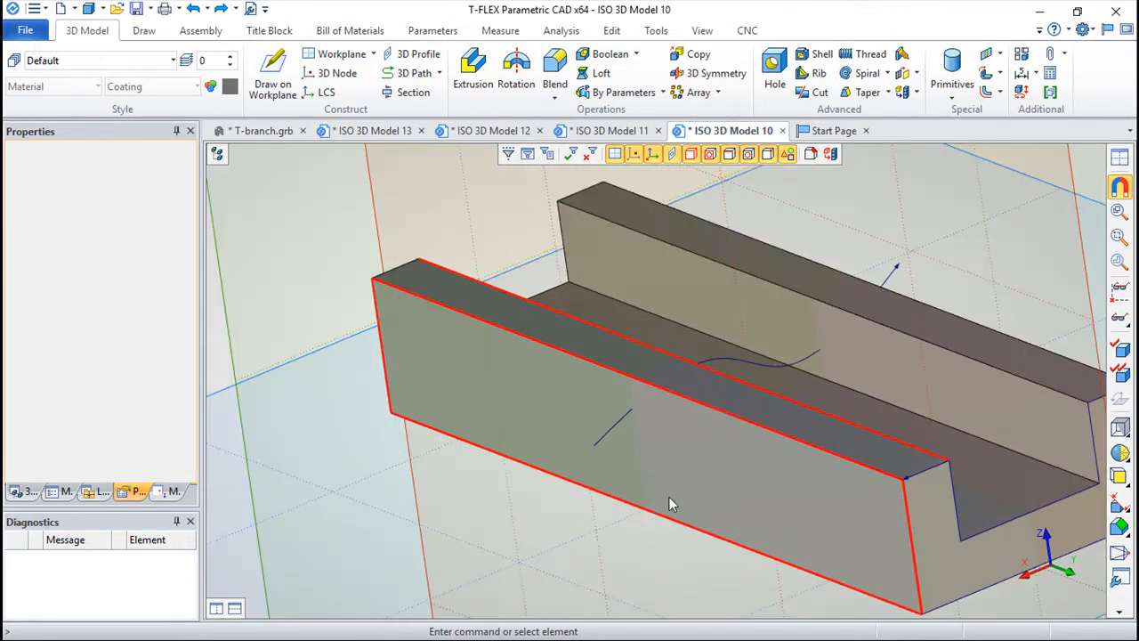
left_click_drag(571, 388, 830, 421)
right_click_drag(829, 428, 682, 415)
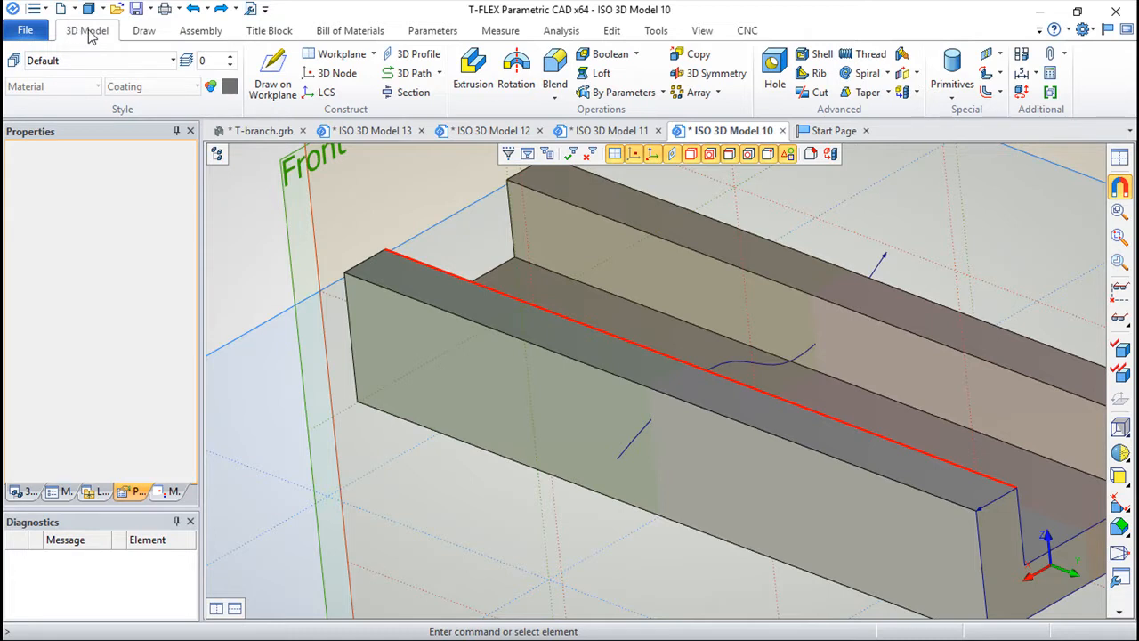
left_click(806, 78)
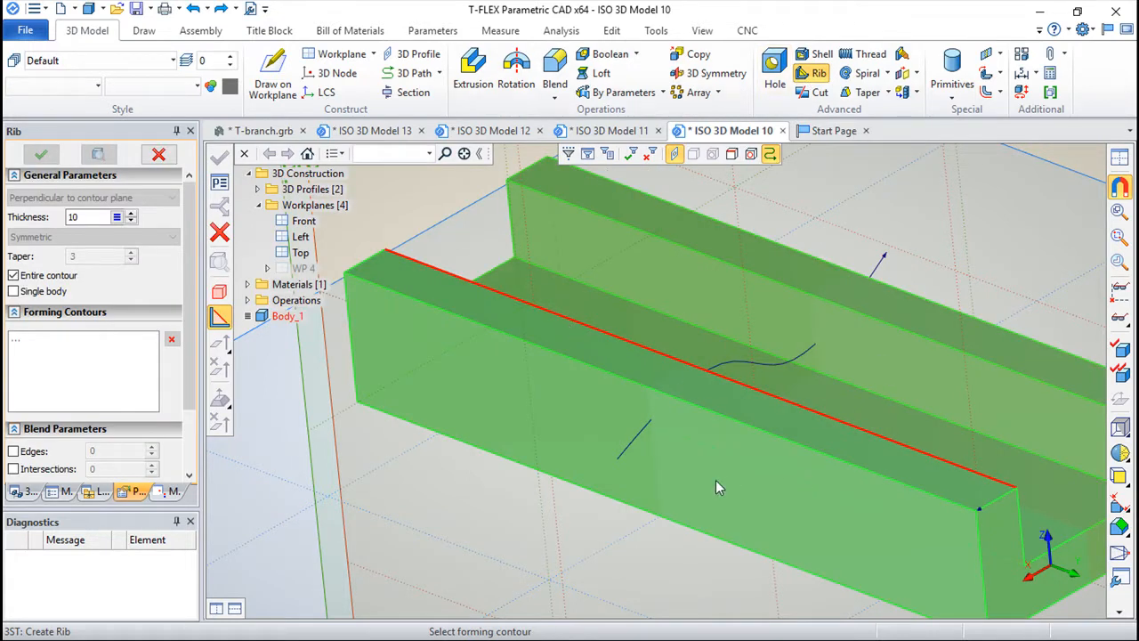
scroll(716, 485, "down", 2)
right_click_drag(645, 508, 782, 482)
left_click(795, 393)
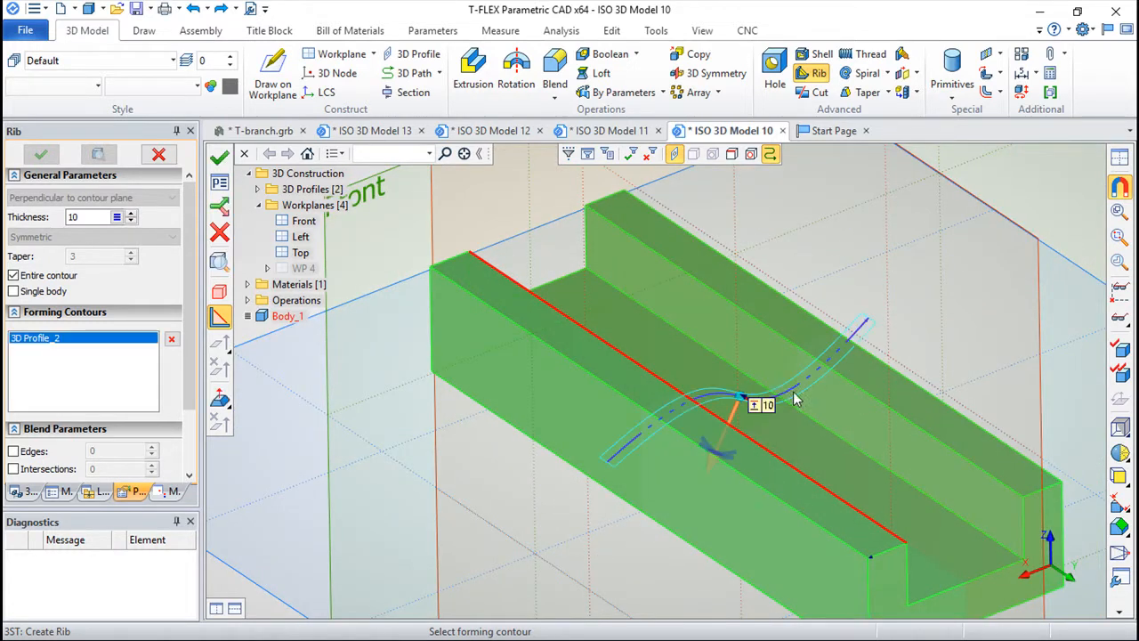
right_click_drag(789, 464, 717, 455)
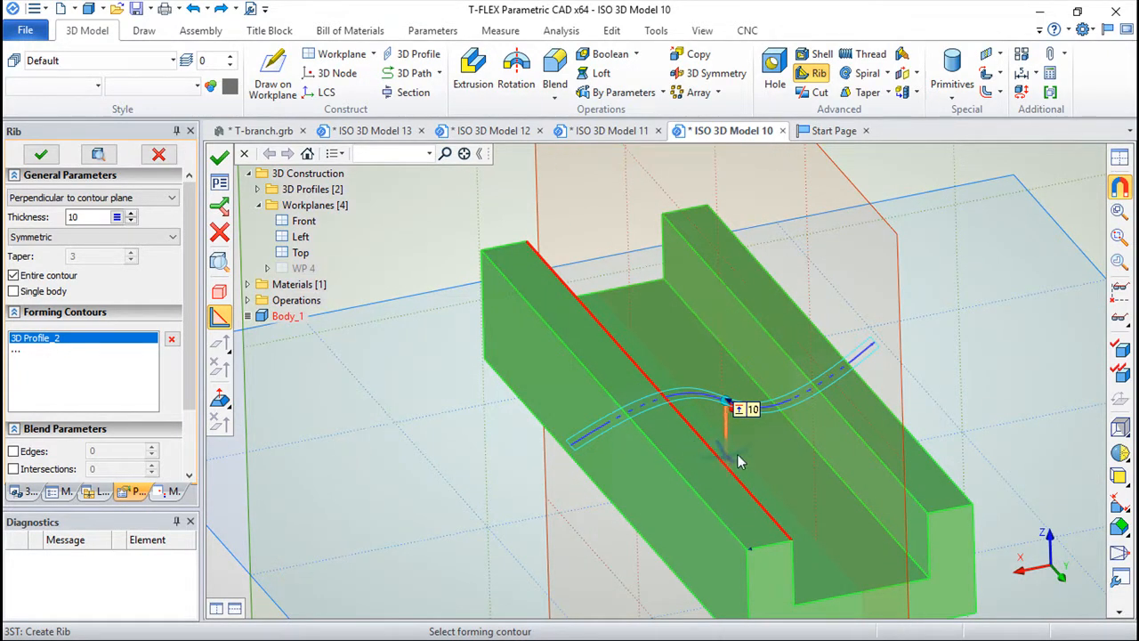
right_click_drag(725, 476, 899, 472)
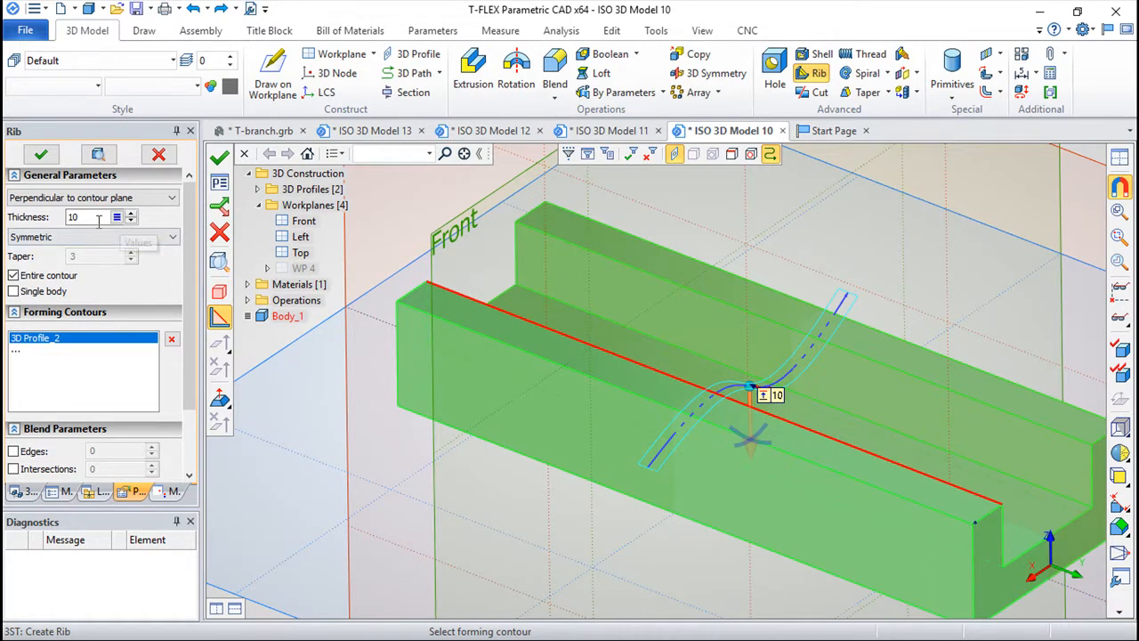
- Set the rib's thickness to 12 and try the forward and back thickness directions before choosing Symmetric
left_click(172, 199)
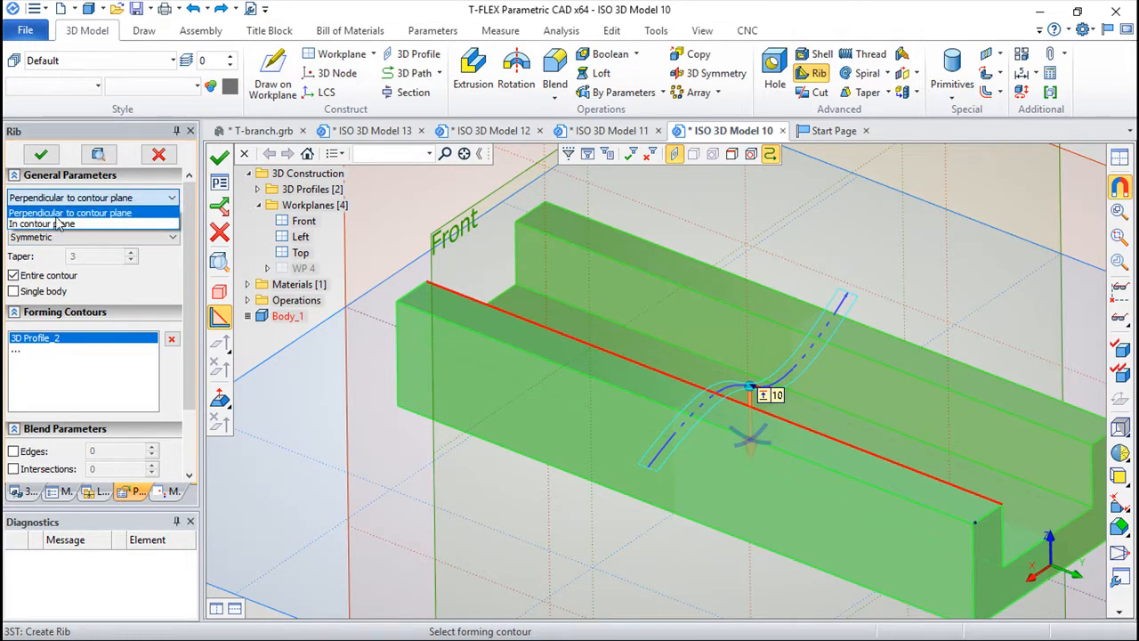
left_click(105, 215)
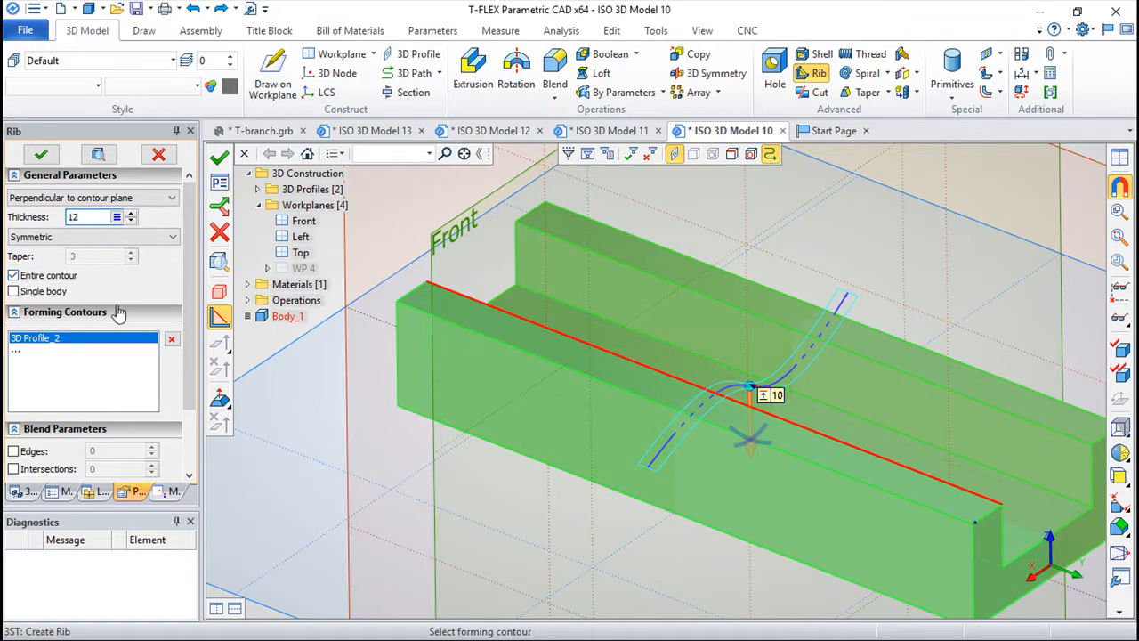
left_click(169, 238)
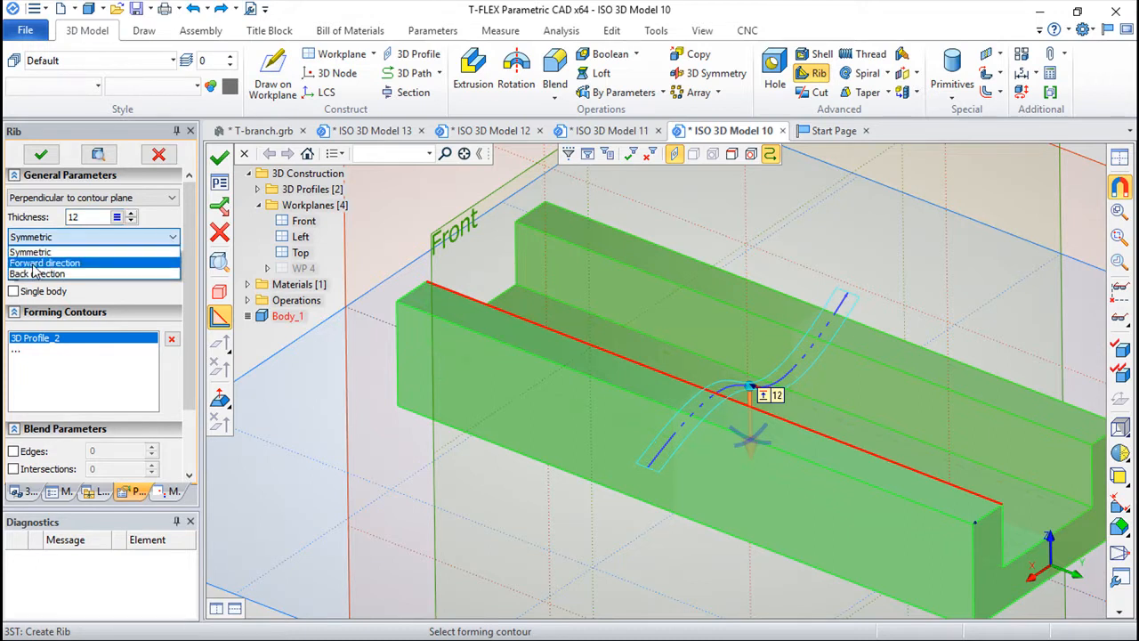
left_click(40, 263)
left_click(169, 237)
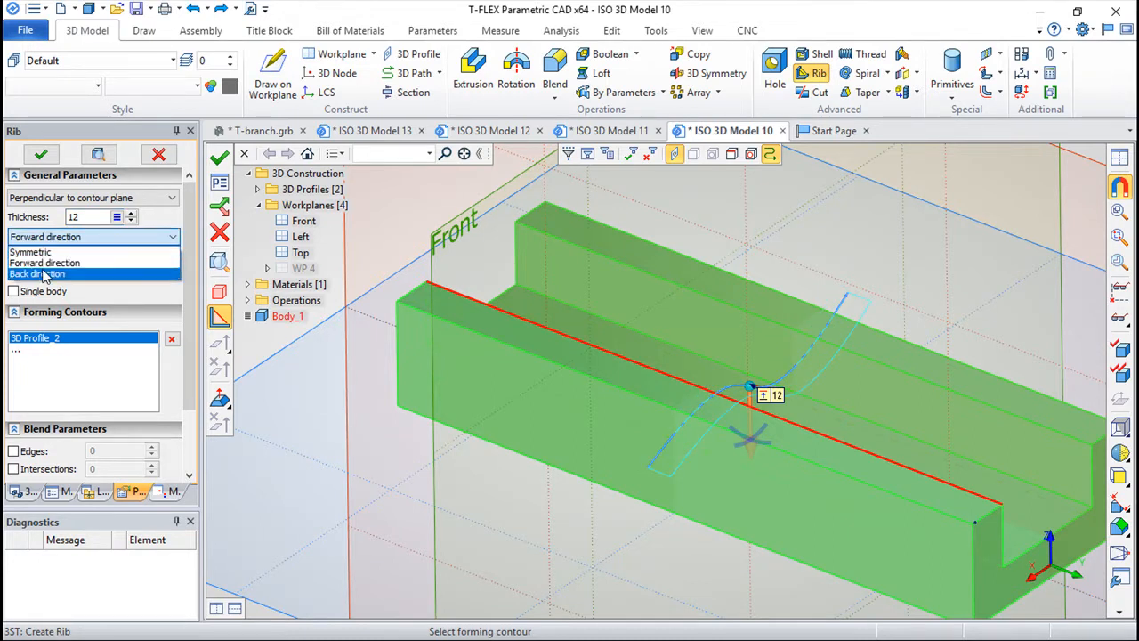
left_click(43, 274)
left_click(97, 236)
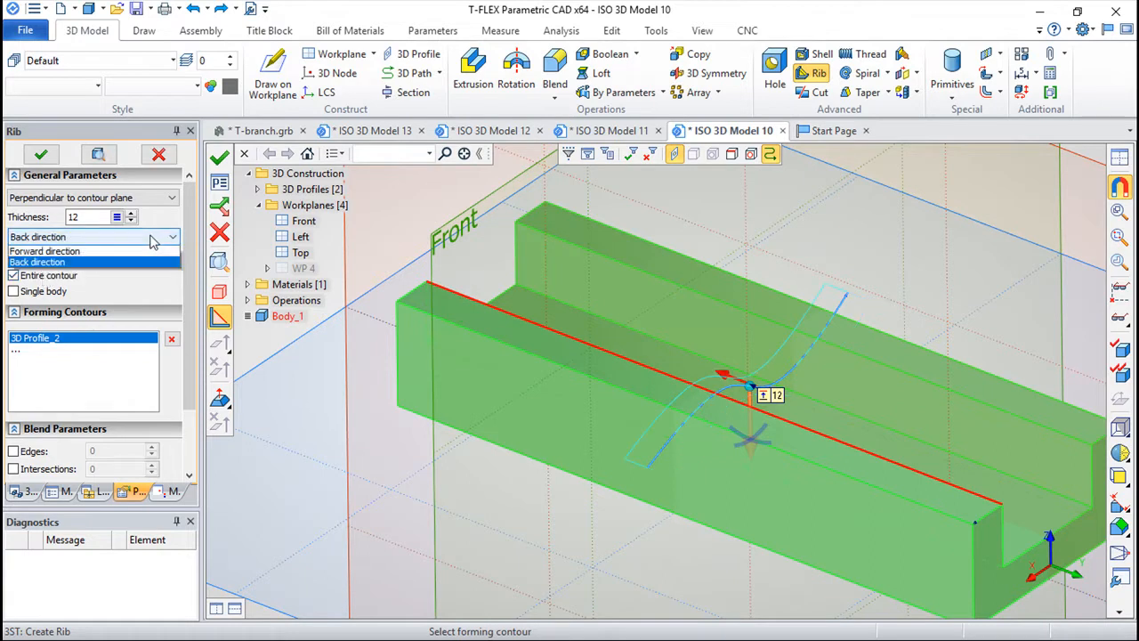
left_click(31, 254)
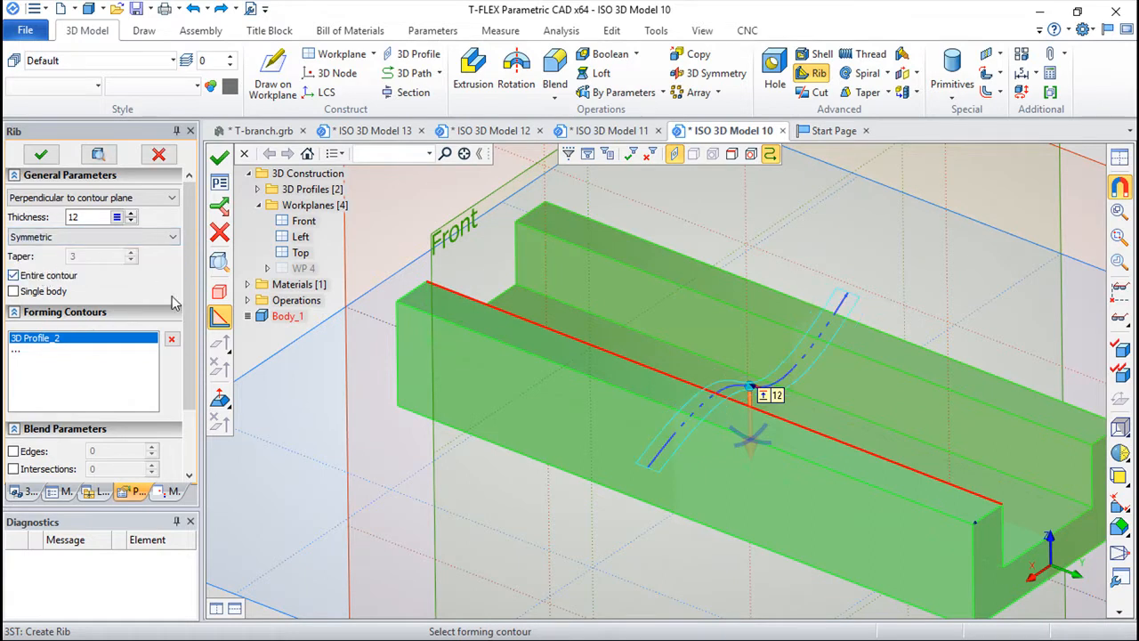
- Blend the rib's edges and intersections with a value of 2 each, and create the rib
scroll(188, 392, "down", 3)
left_click_drag(188, 385, 179, 438)
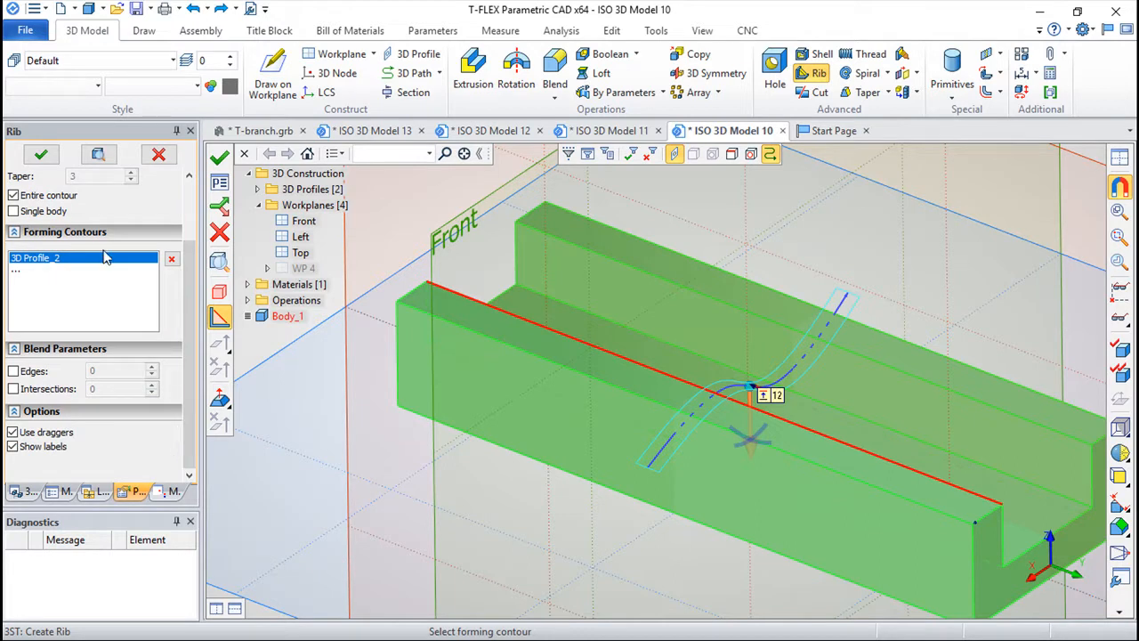
left_click(14, 373)
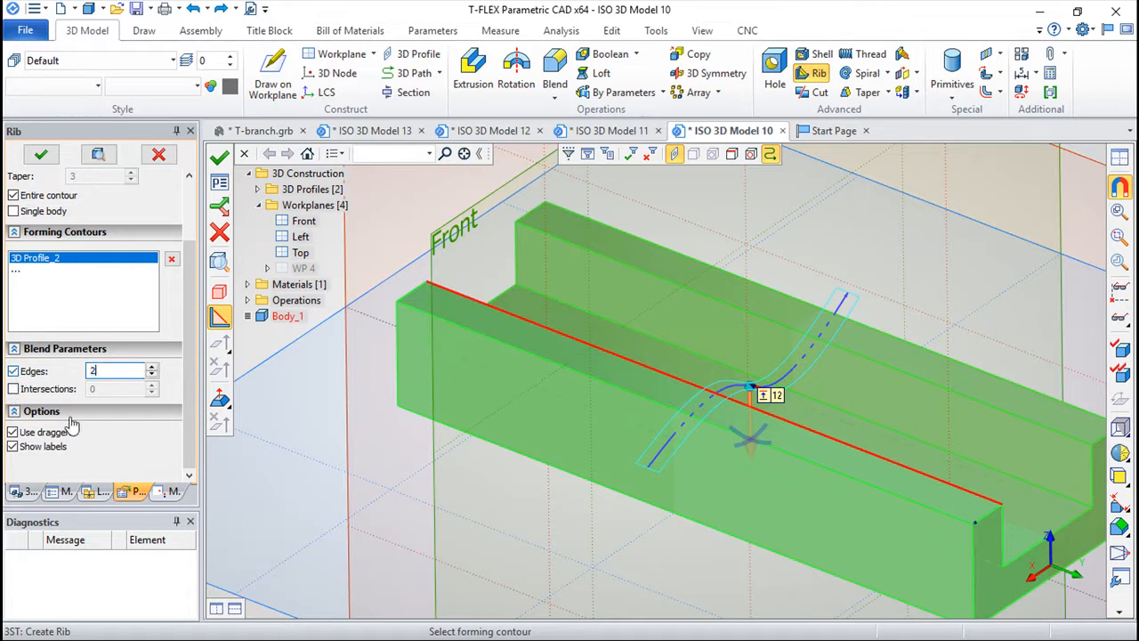
left_click(13, 389)
type("2")
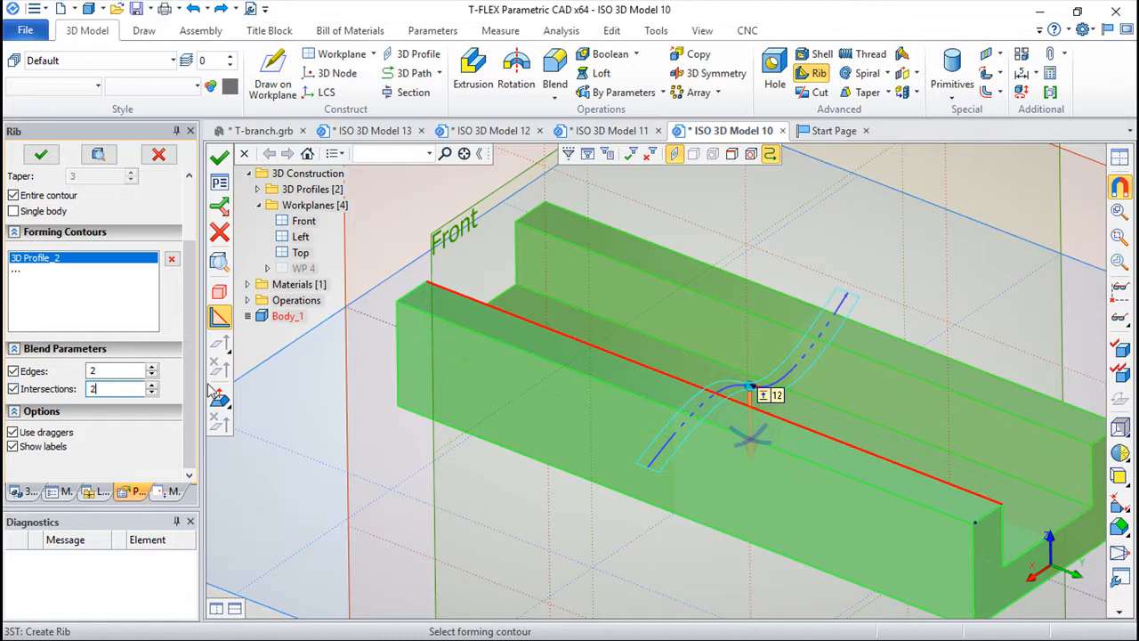
left_click(218, 157)
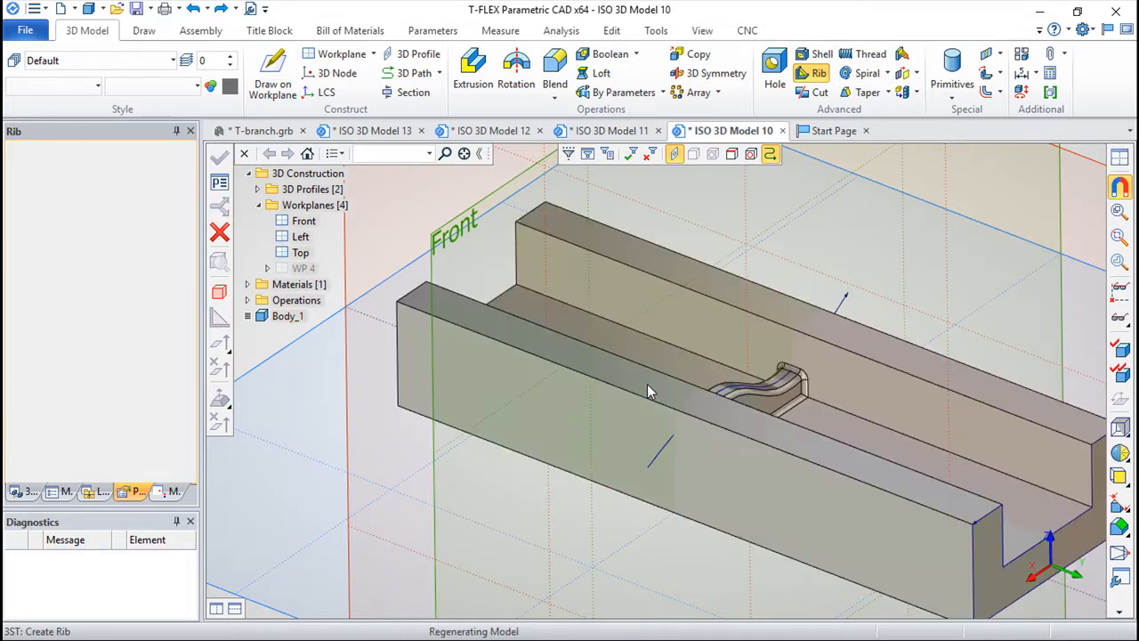
- Examine the blended rib inside the channel up close, and undo its creation
left_click_drag(708, 412, 442, 441)
scroll(664, 386, "up", 5)
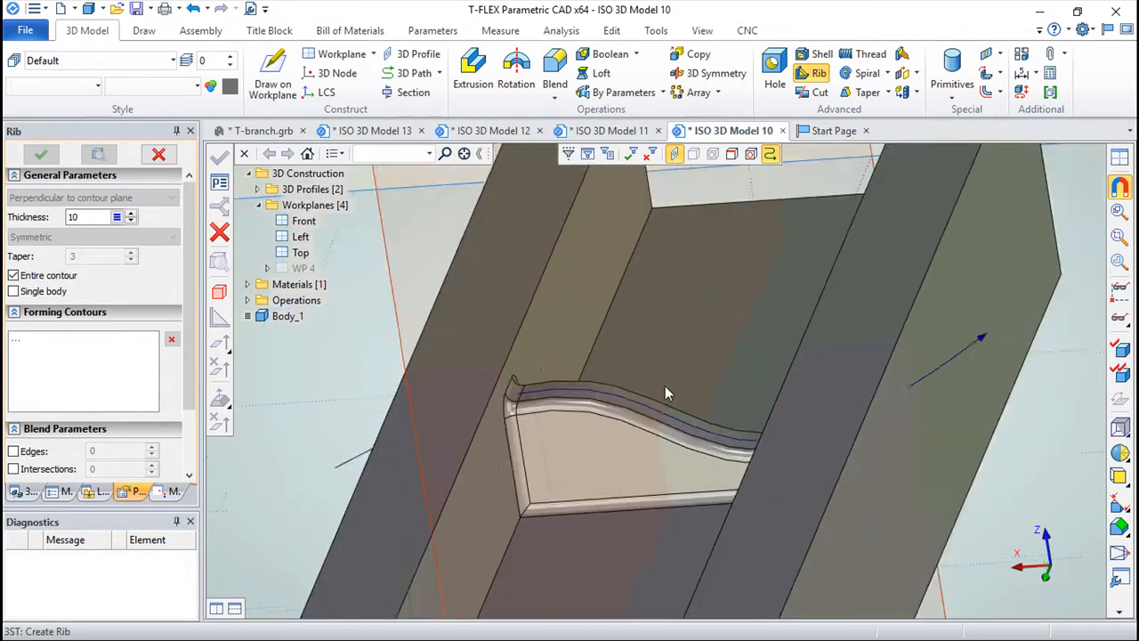
left_click_drag(620, 445, 659, 525)
scroll(548, 432, "up", 3)
left_click(192, 10)
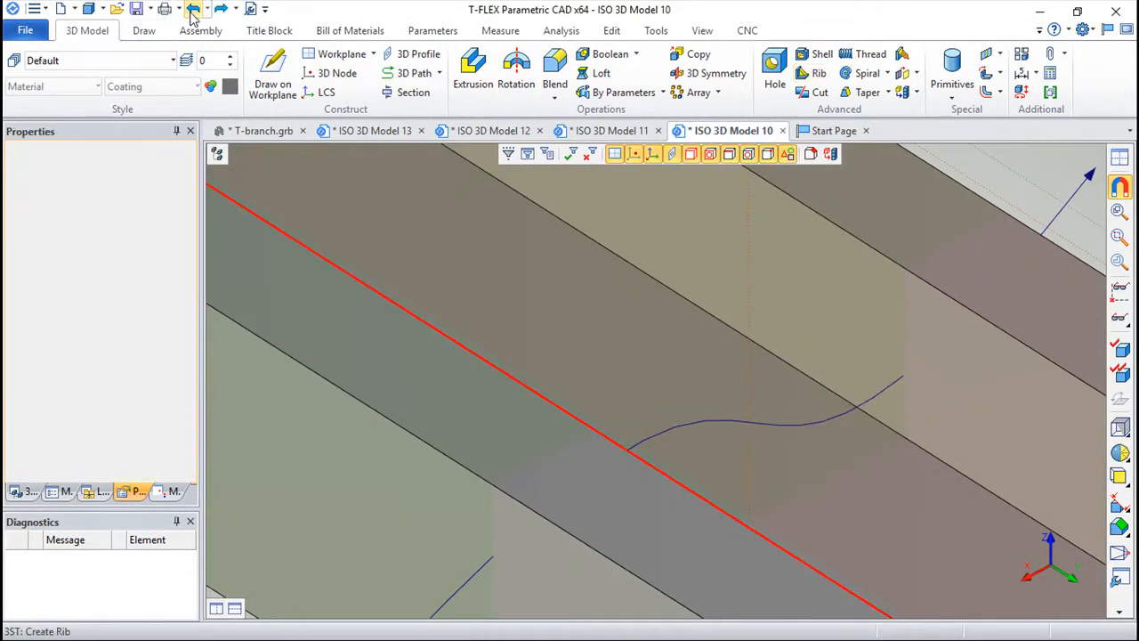
- Start a 10-thick symmetric rib from the wavy profile across the channel, perpendicular to the contour plane
scroll(646, 360, "down", 2)
left_click_drag(646, 362, 691, 374)
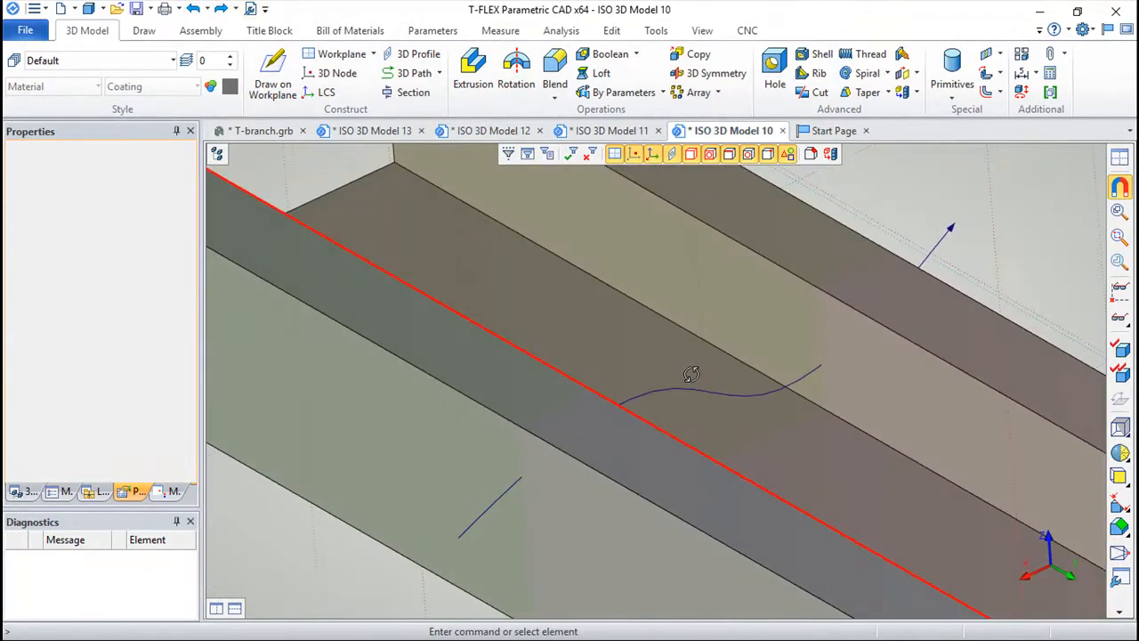
left_click(812, 76)
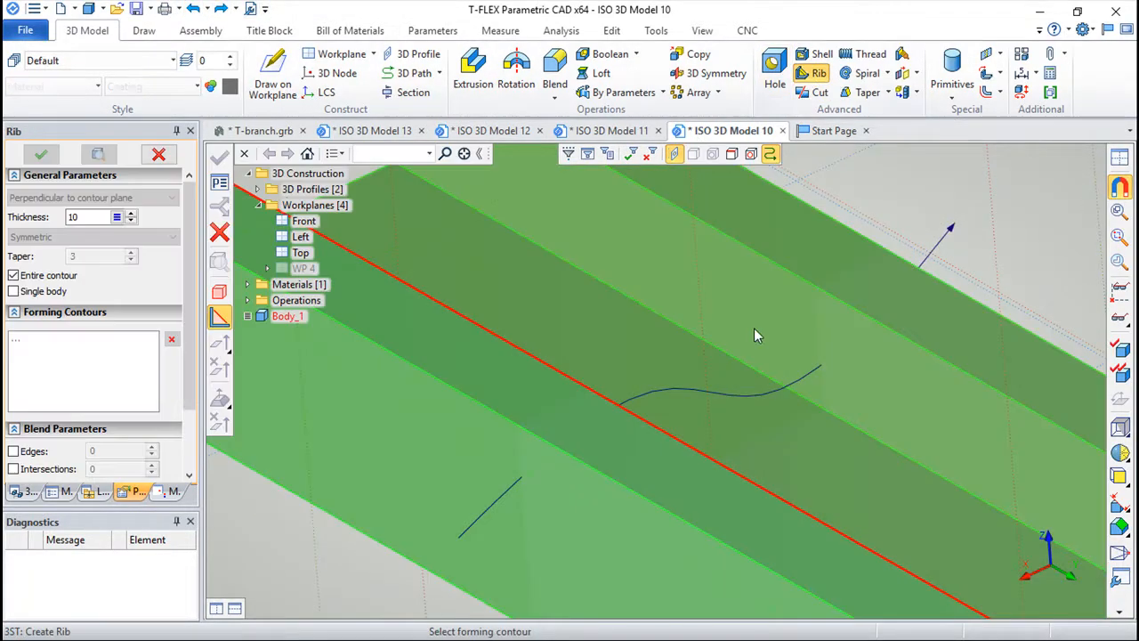
left_click(771, 392)
mouse_move(712, 451)
left_mouse_down()
mouse_move(743, 442)
mouse_move(717, 450)
left_mouse_up()
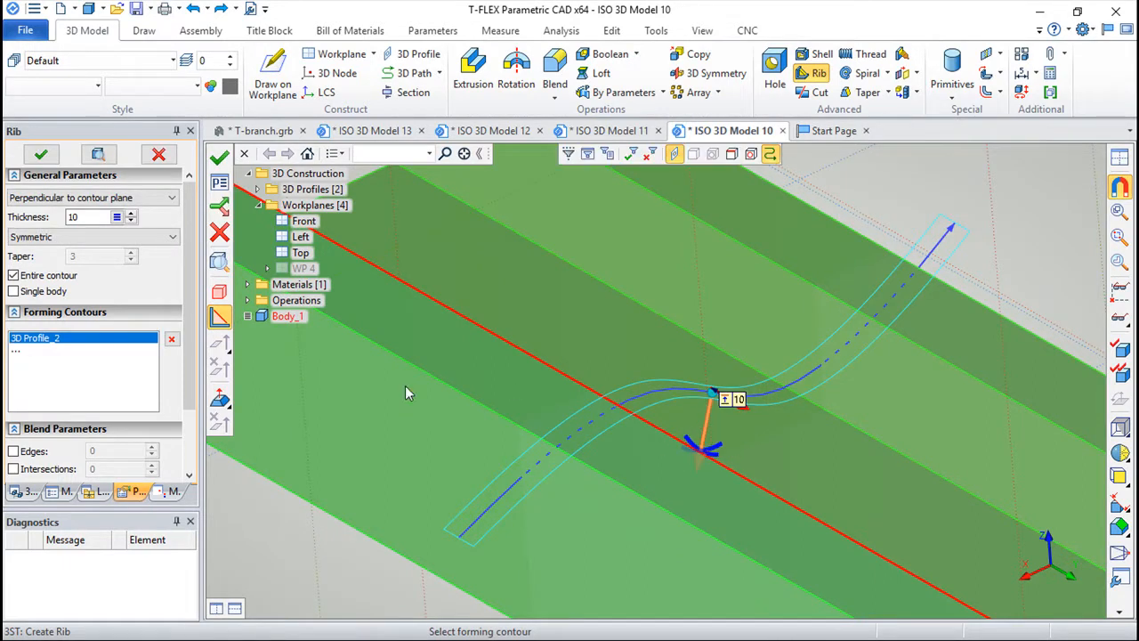
- Taper the rib by 3 using the channel's floor face as the tapering direction, and create the rib
left_click(221, 402)
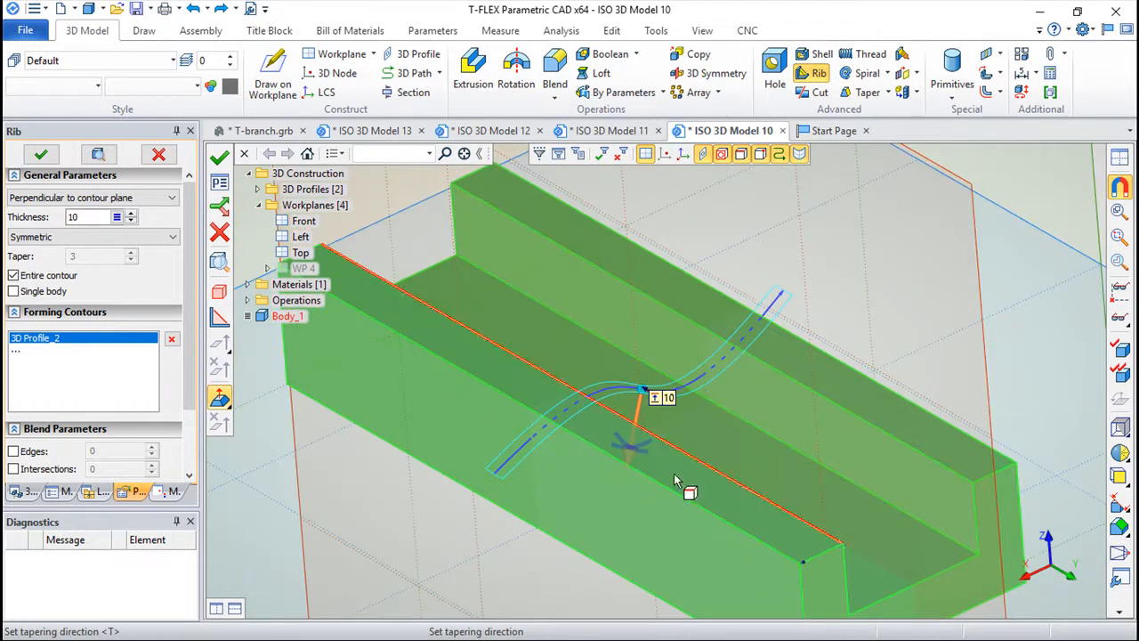
left_click(771, 473)
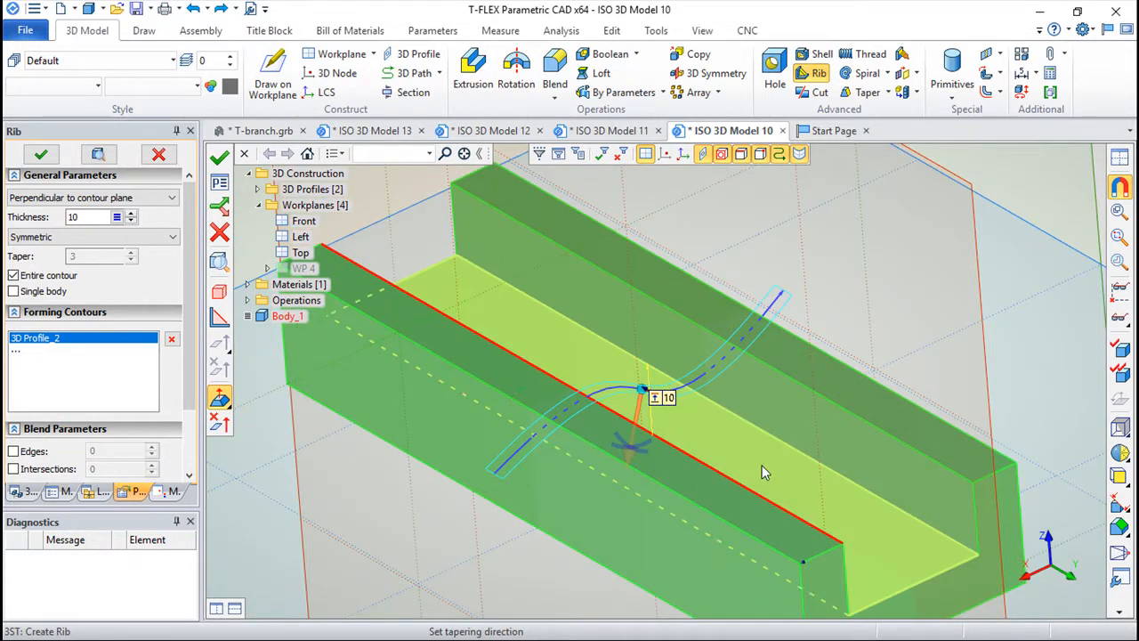
scroll(123, 433, "down", 3)
scroll(152, 377, "up", 3)
double_click(83, 254)
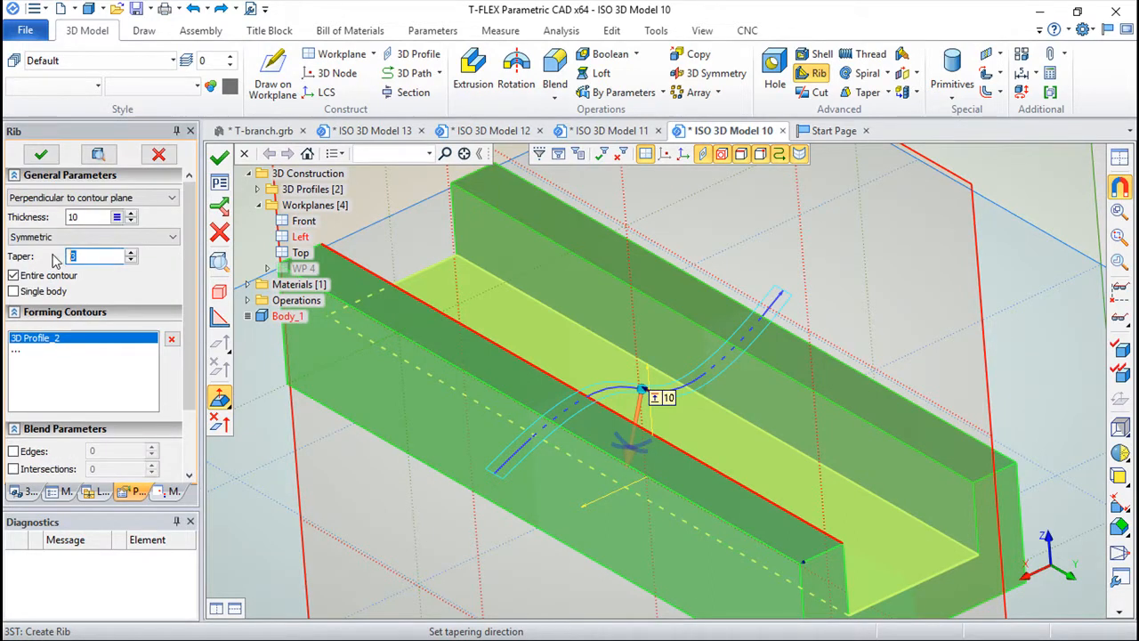
left_click(219, 157)
middle_click_drag(636, 415, 445, 489)
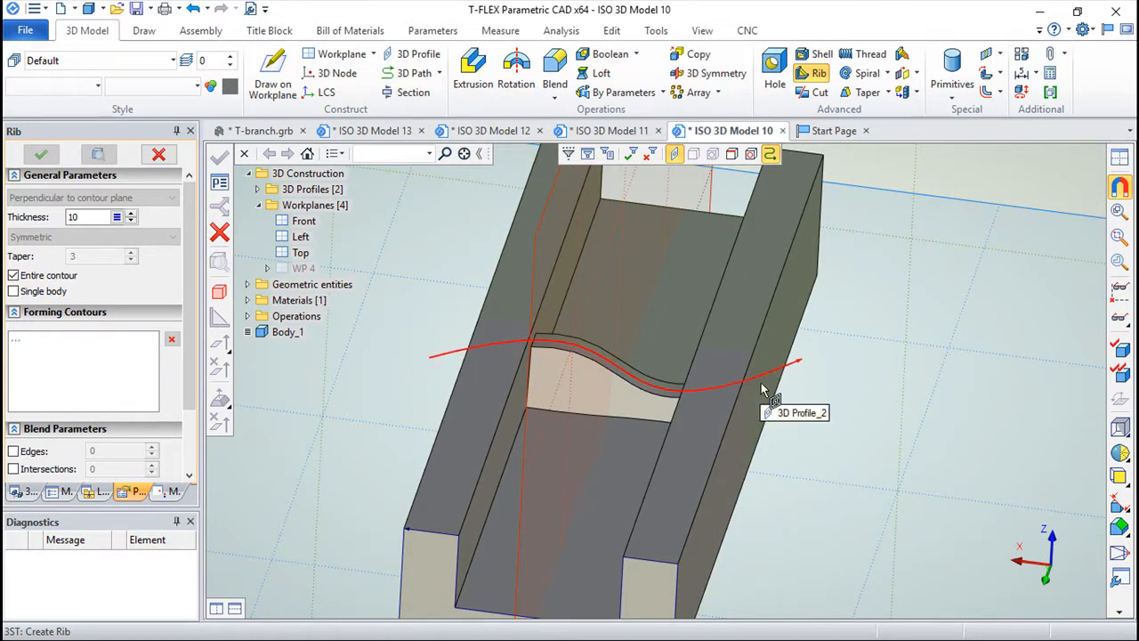
middle_click_drag(780, 401, 551, 351)
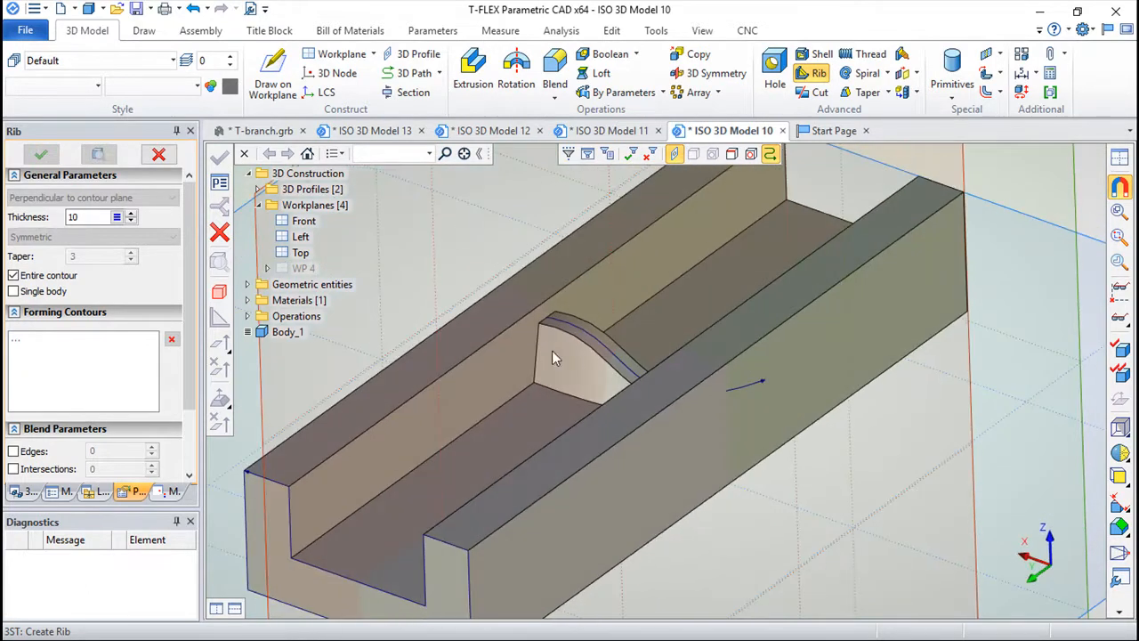
- Switch to the ISO 3D Model 11 document and start a rib from the crossing-slots profile over the round shell
left_click(612, 130)
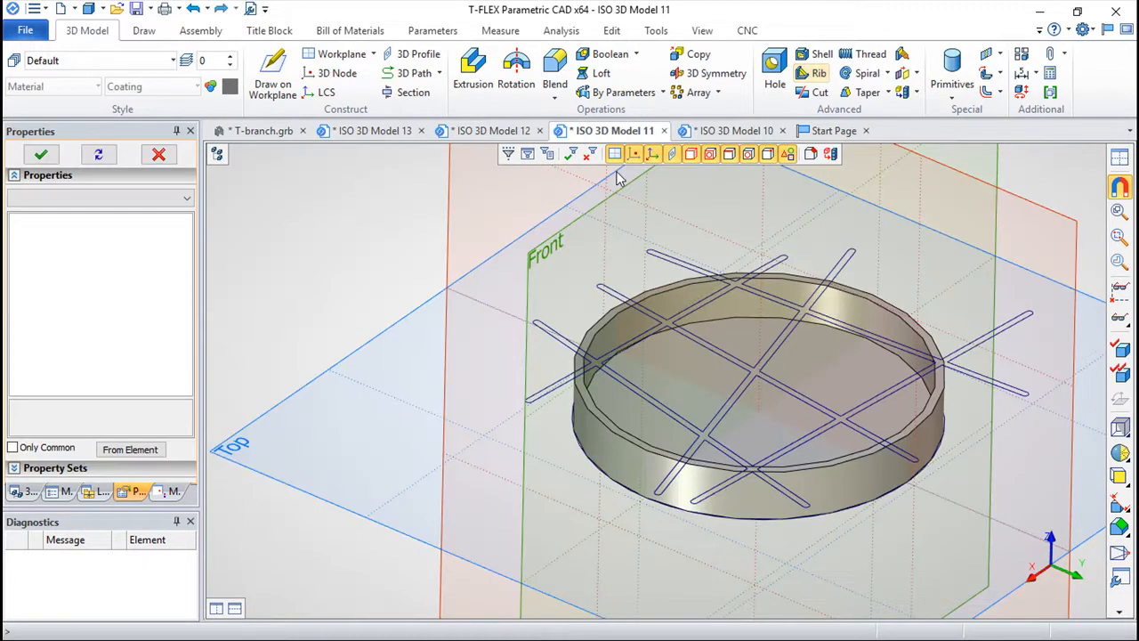
mouse_move(732, 356)
middle_mouse_down()
mouse_move(775, 406)
mouse_move(596, 375)
mouse_move(622, 445)
mouse_move(641, 392)
mouse_move(849, 492)
middle_mouse_up()
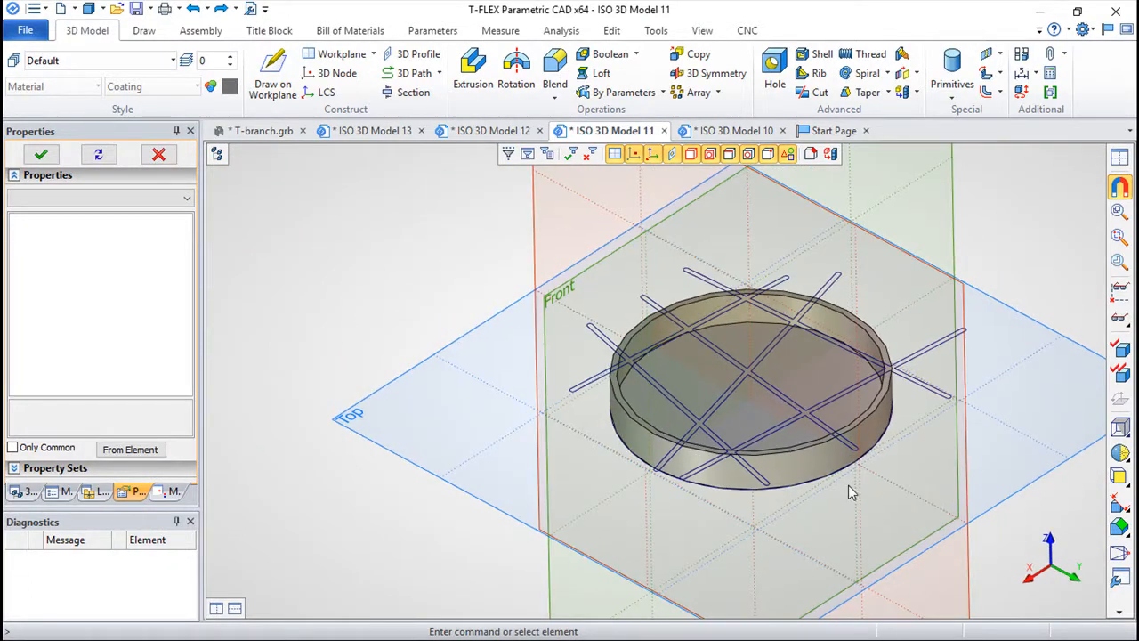
left_click_drag(786, 587, 780, 501)
scroll(778, 480, "up", 2)
mouse_move(791, 432)
middle_mouse_down()
mouse_move(756, 418)
mouse_move(763, 317)
mouse_move(754, 398)
middle_mouse_up()
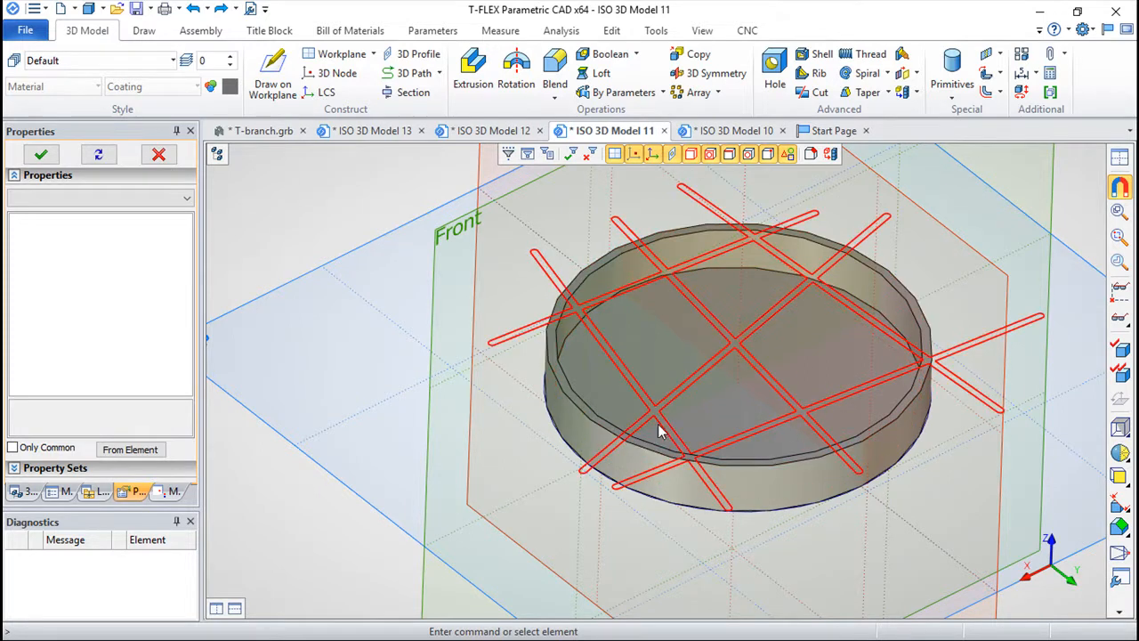
mouse_move(841, 455)
middle_mouse_down()
mouse_move(820, 481)
mouse_move(814, 356)
mouse_move(839, 241)
mouse_move(750, 270)
middle_mouse_up()
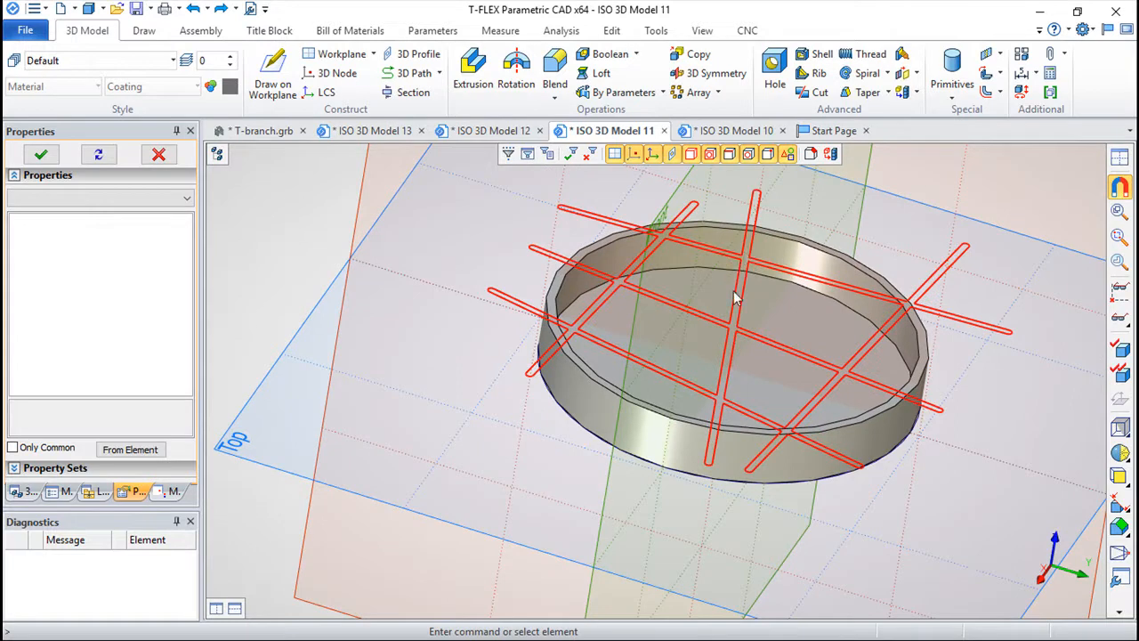
middle_click_drag(810, 337, 702, 308)
left_click(811, 75)
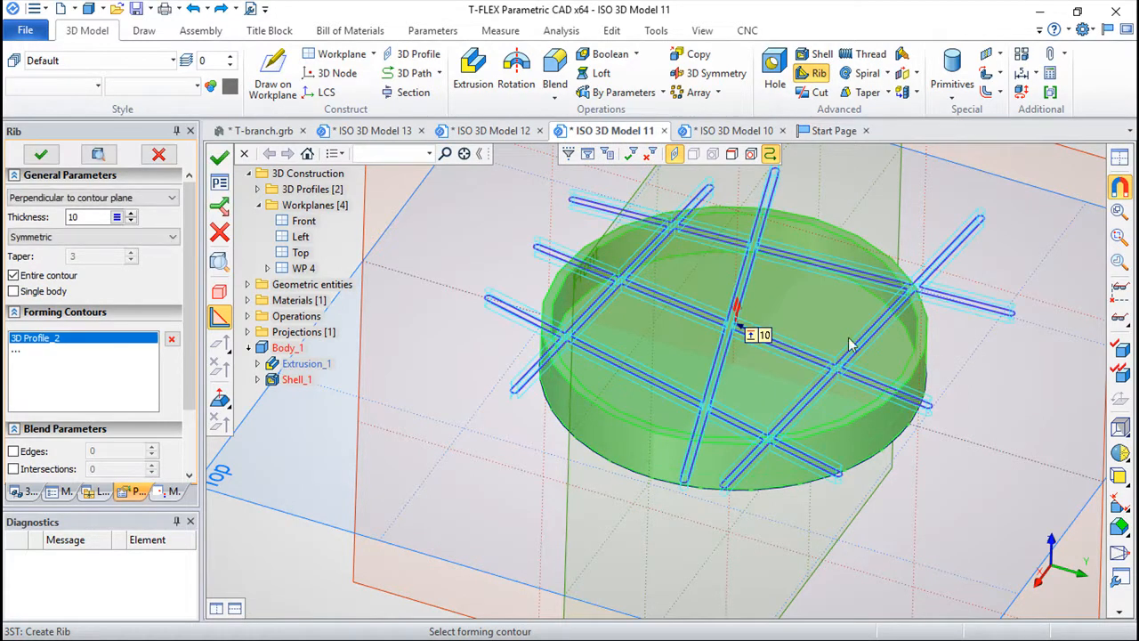
- Set the rib's orientation to In contour plane with thickness 10, and create the grid of ribs
left_click(168, 199)
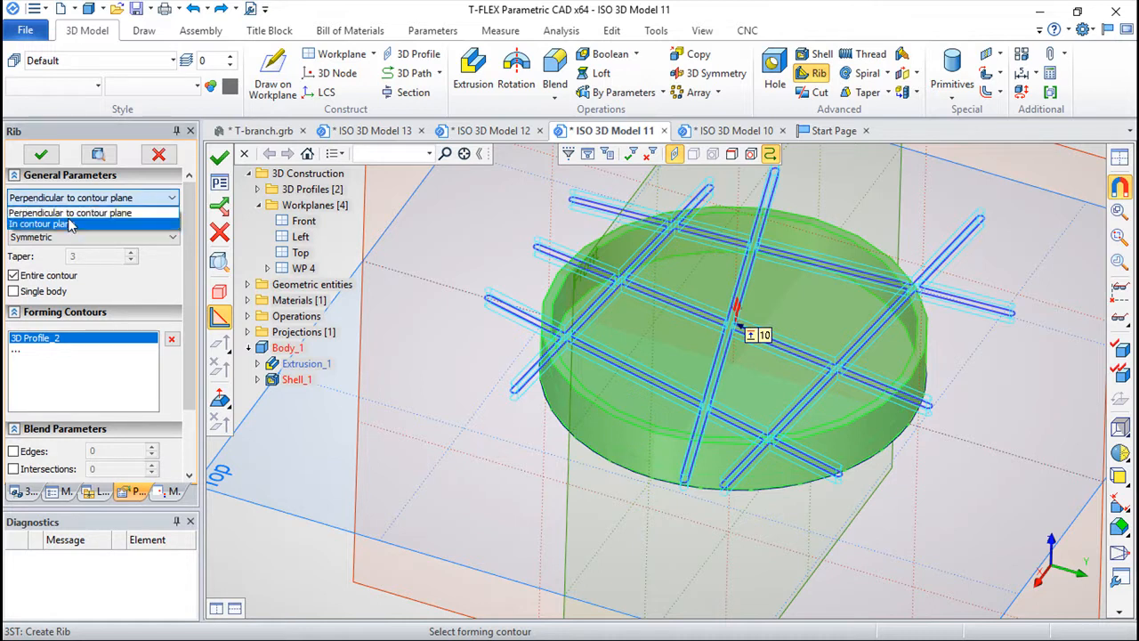
left_click(71, 224)
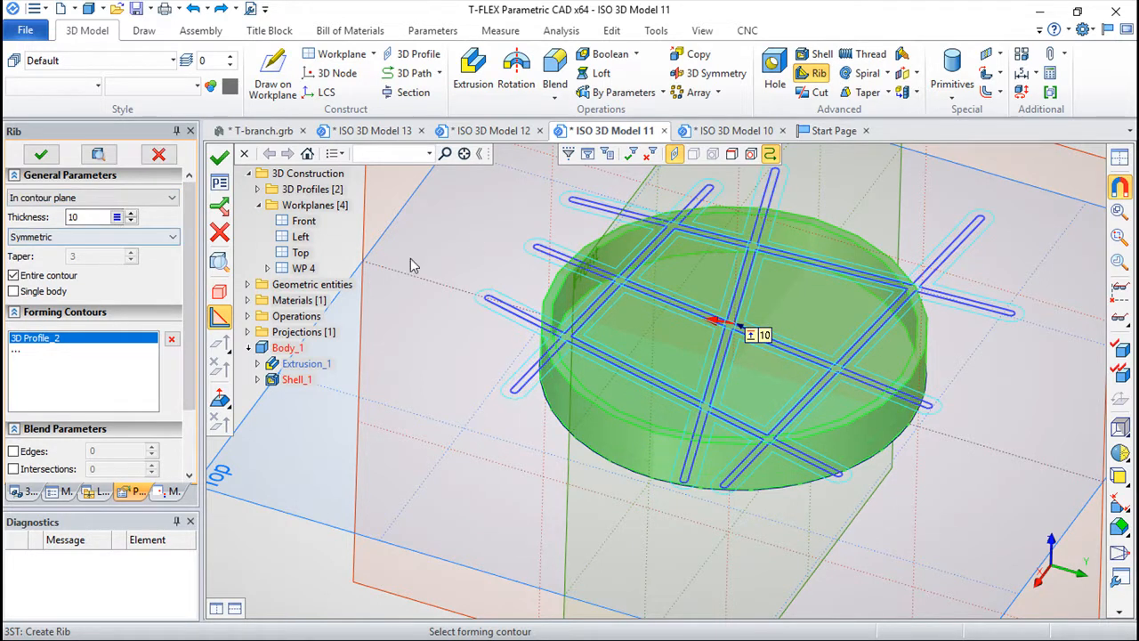
left_click(219, 160)
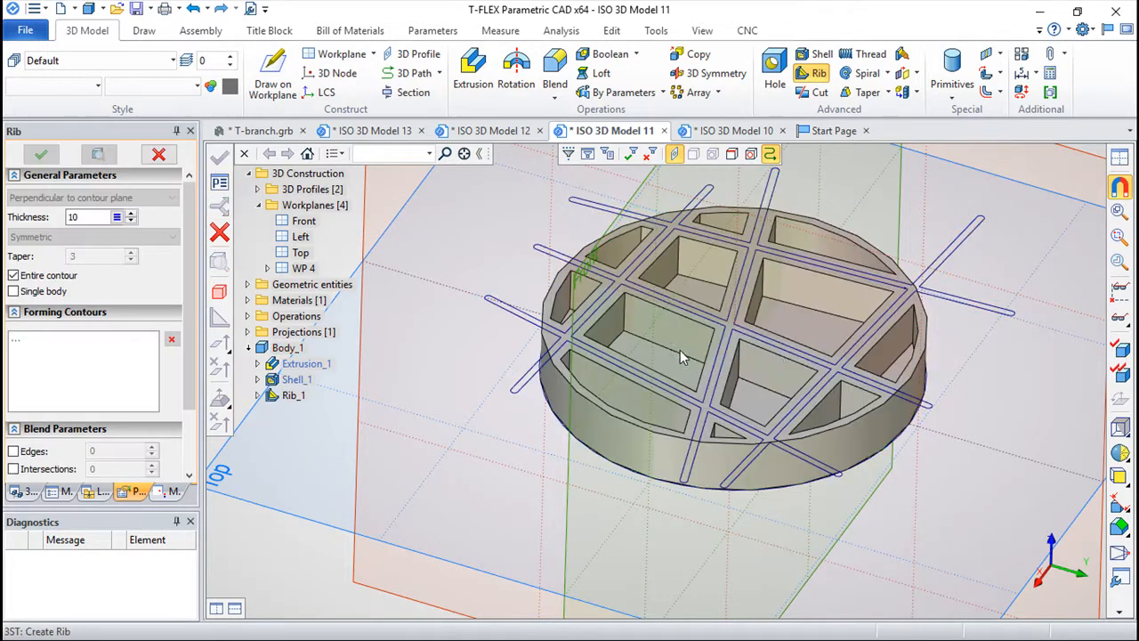
- Switch to the ISO 3D Model 12 document and create a 10-thick symmetric rib from the large circular profile around the cylinder, perpendicular to the contour plane
left_click_drag(782, 353, 761, 418)
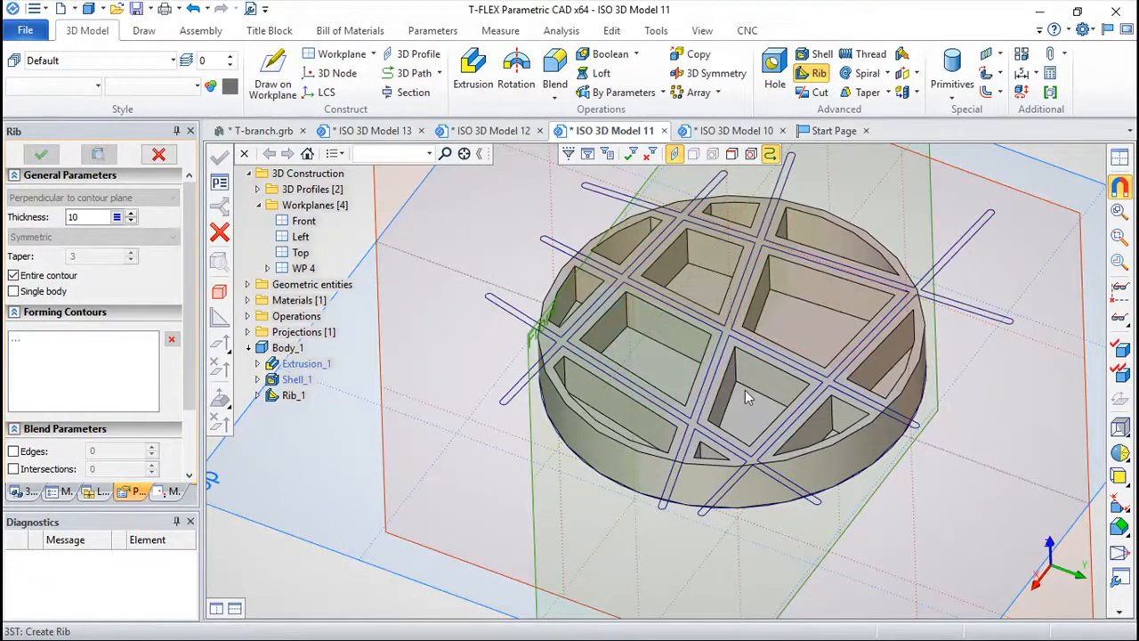
left_click(485, 137)
left_click_drag(806, 437, 685, 416)
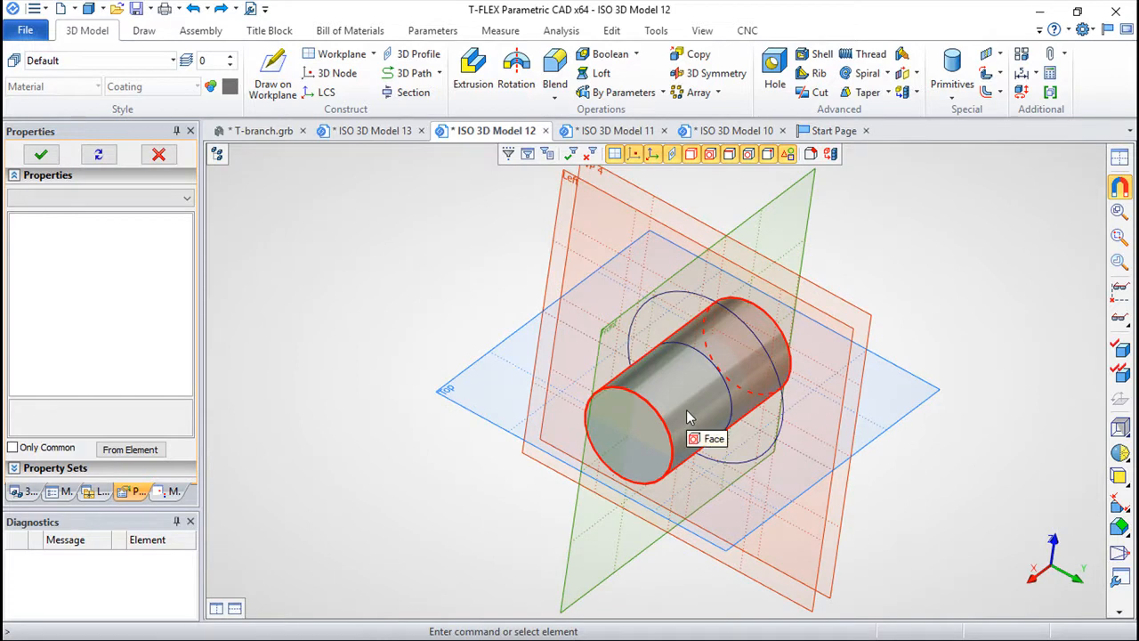
left_click_drag(835, 400, 797, 448)
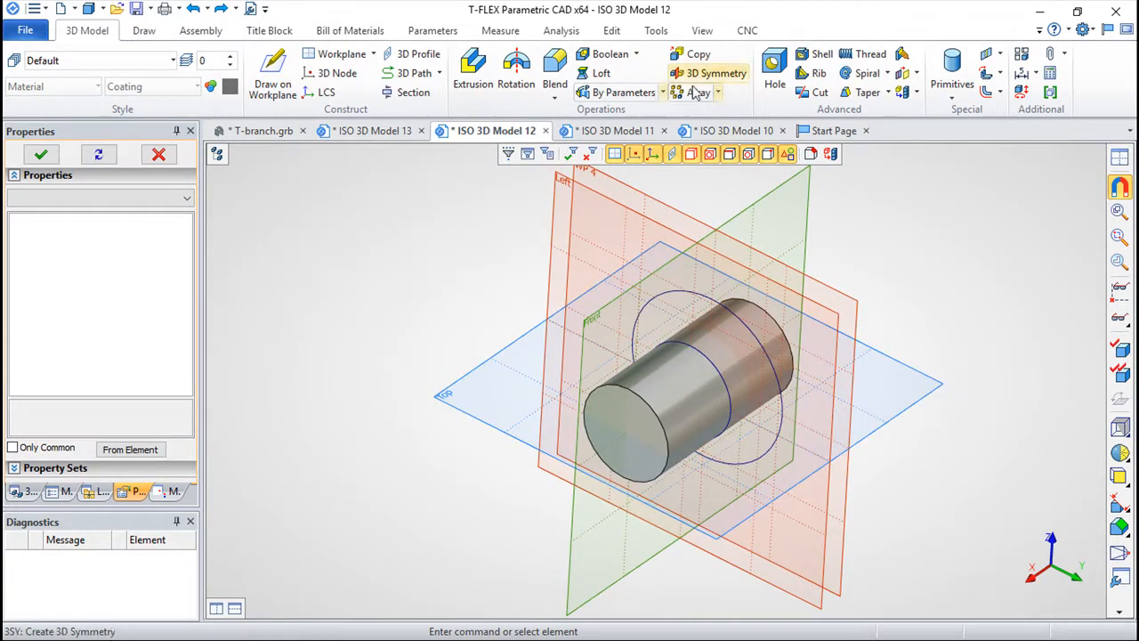
left_click_drag(681, 377, 783, 364)
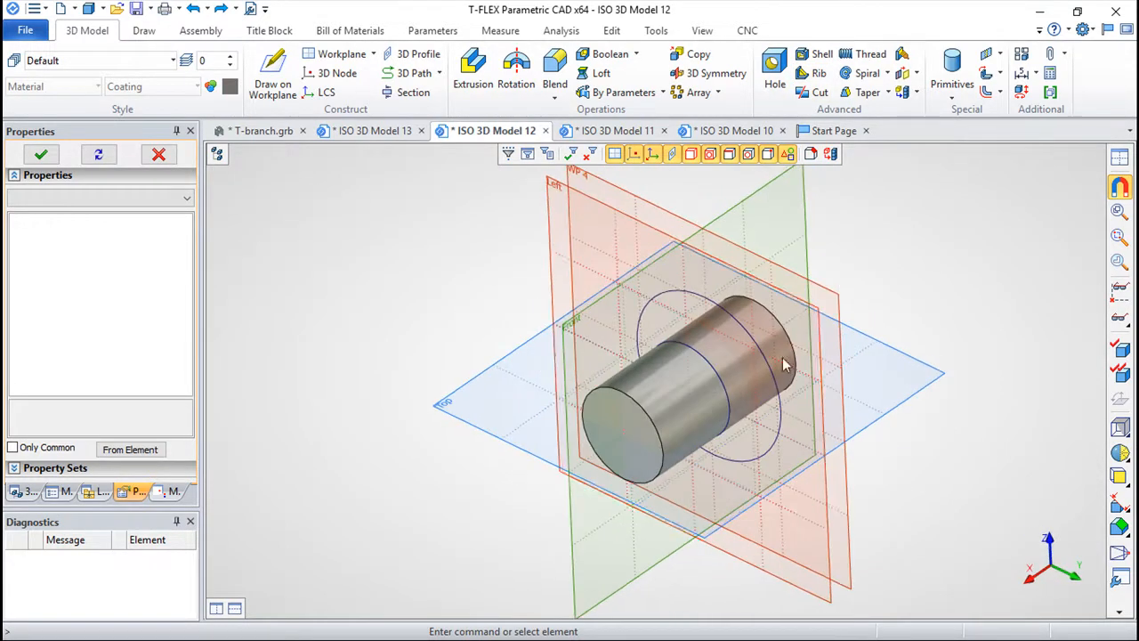
left_click(811, 75)
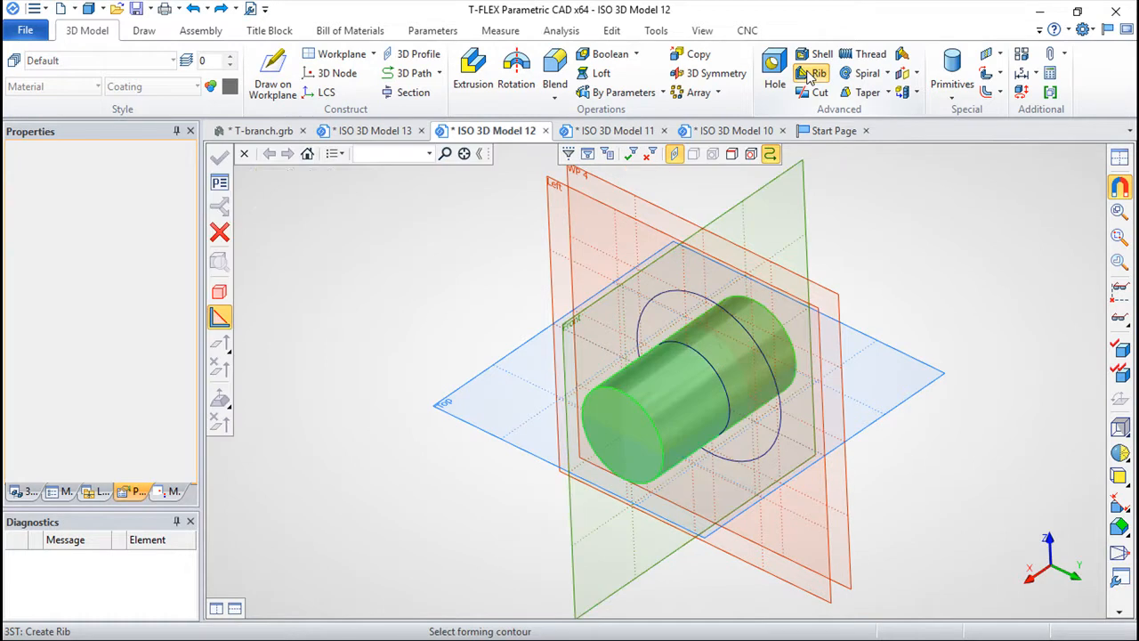
left_click(753, 347)
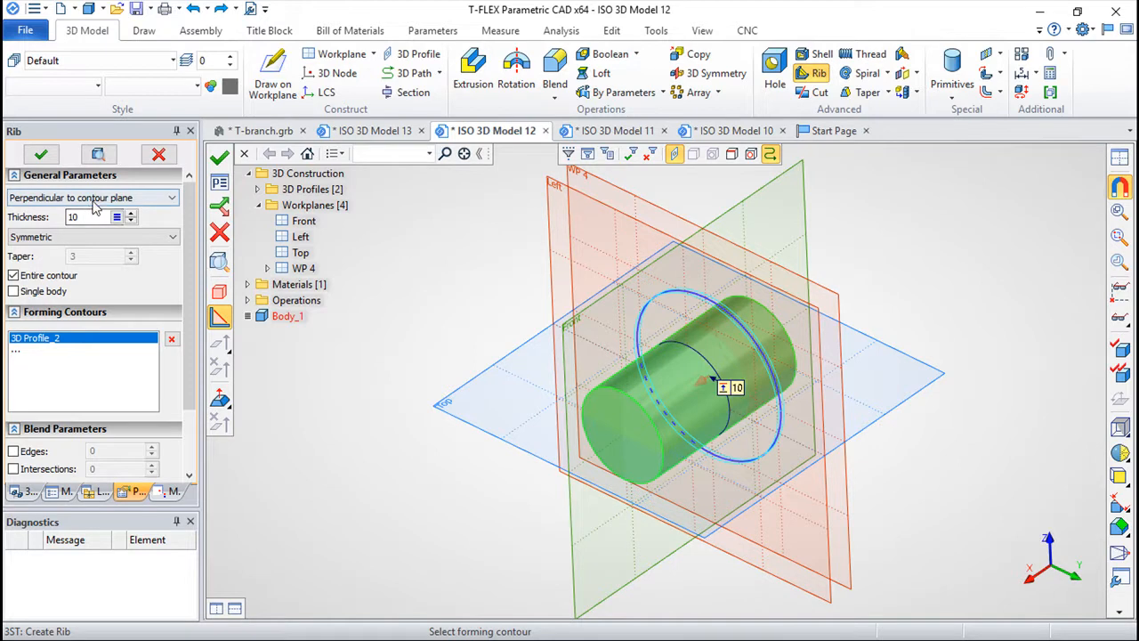
left_click(219, 158)
middle_click_drag(529, 373, 457, 283)
- Switch to the ISO 3D Model 13 document containing the open rectangular tray and the zigzag profile
left_click(375, 131)
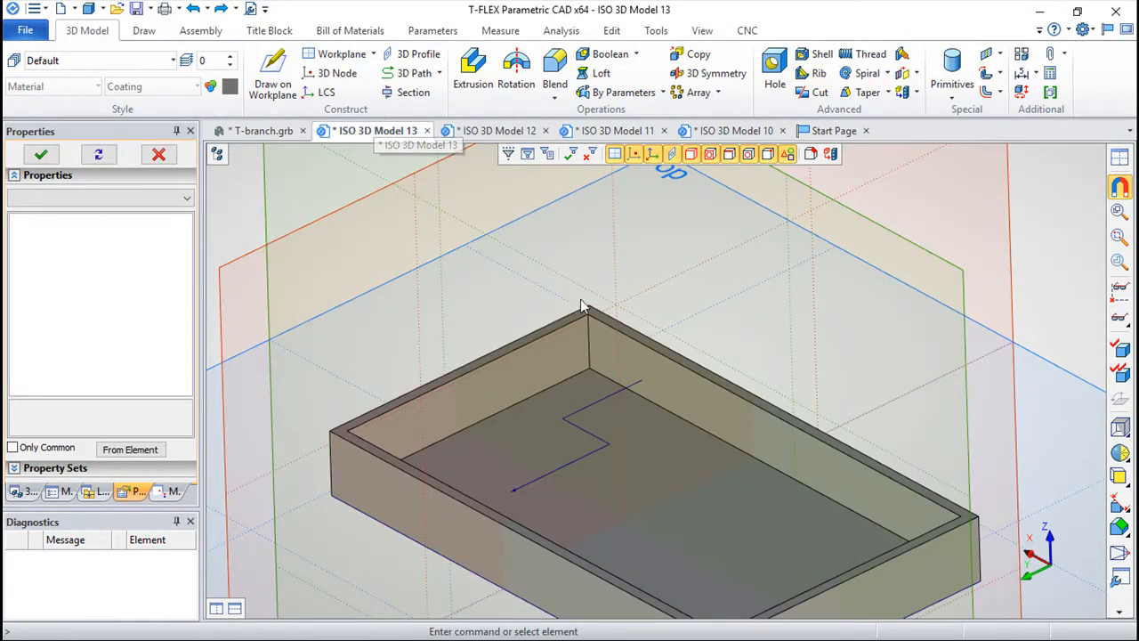
scroll(609, 461, "down", 2)
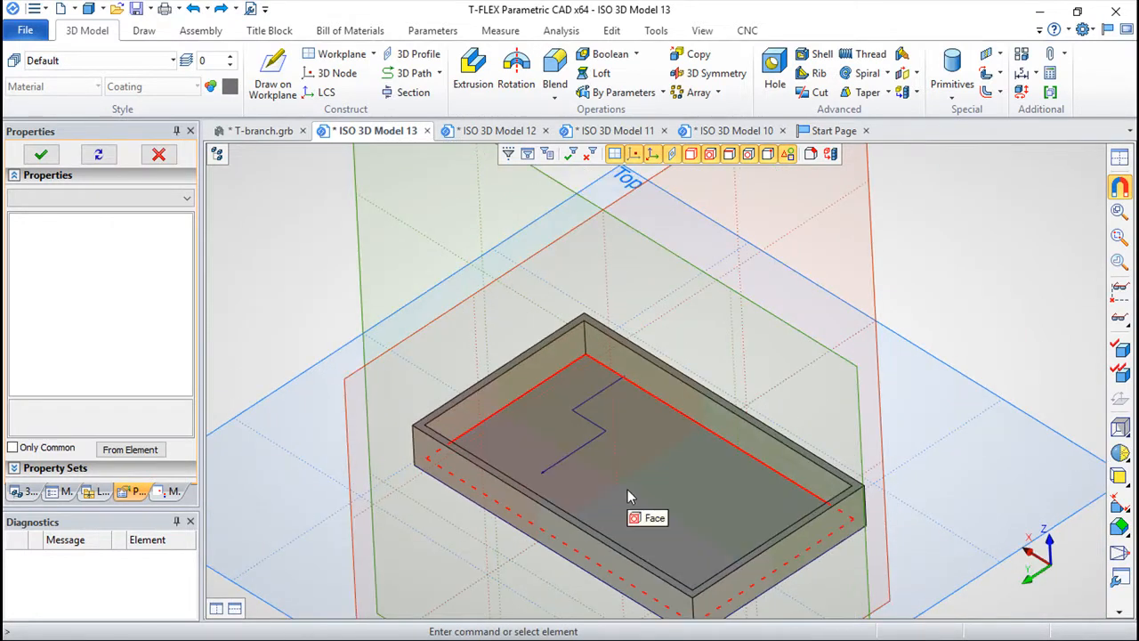
middle_click_drag(650, 469, 558, 471)
- Try a 10-thick In contour plane rib from the zigzag profile, moving its direction arrow to the other long segment, and undo the created rib
left_click(813, 73)
left_click(614, 382)
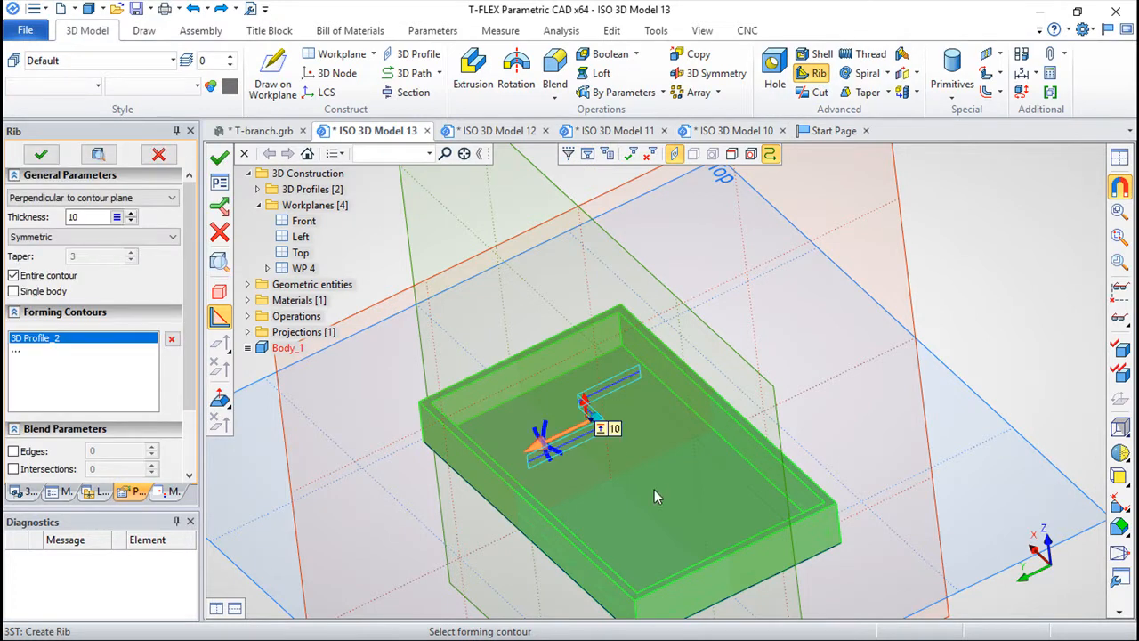
scroll(594, 444, "up", 2)
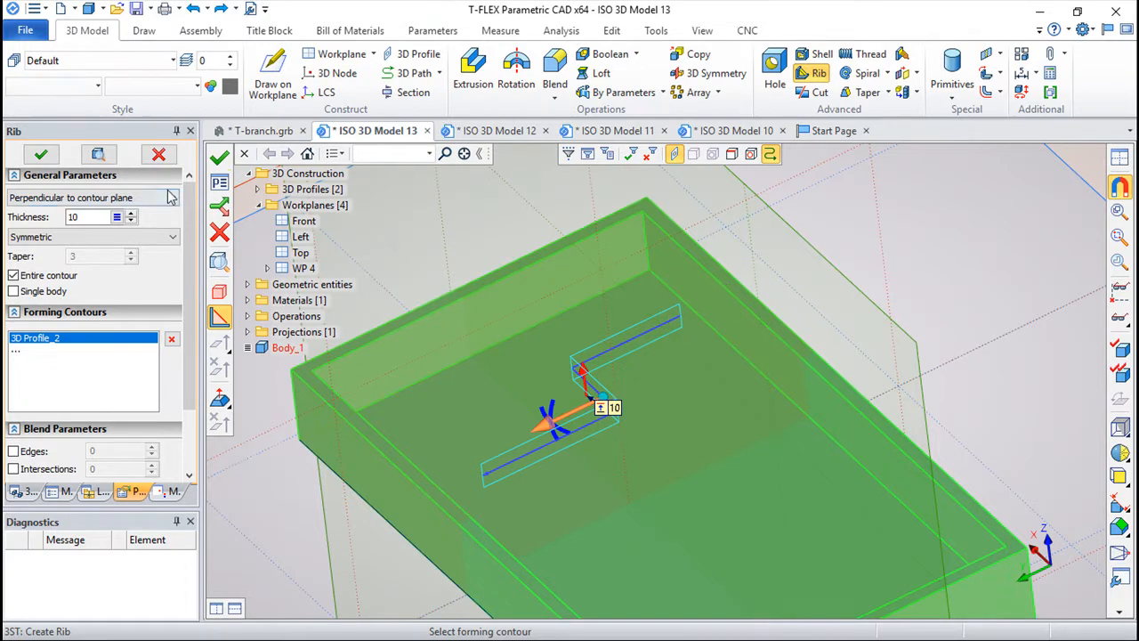
left_click(67, 197)
left_click(59, 226)
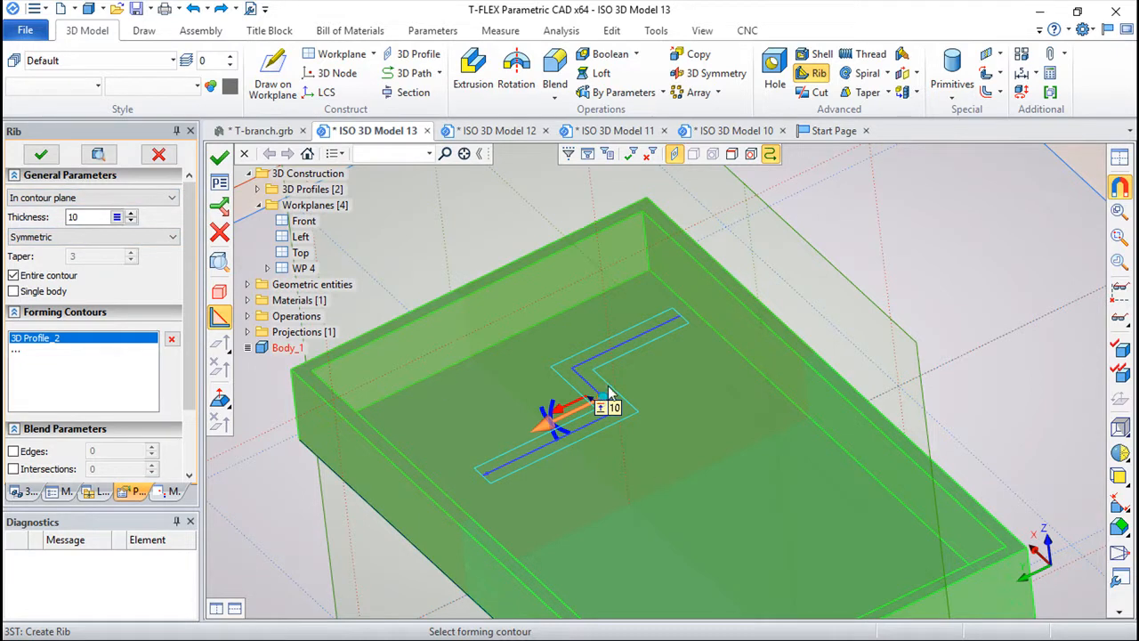
left_click_drag(603, 394, 622, 322)
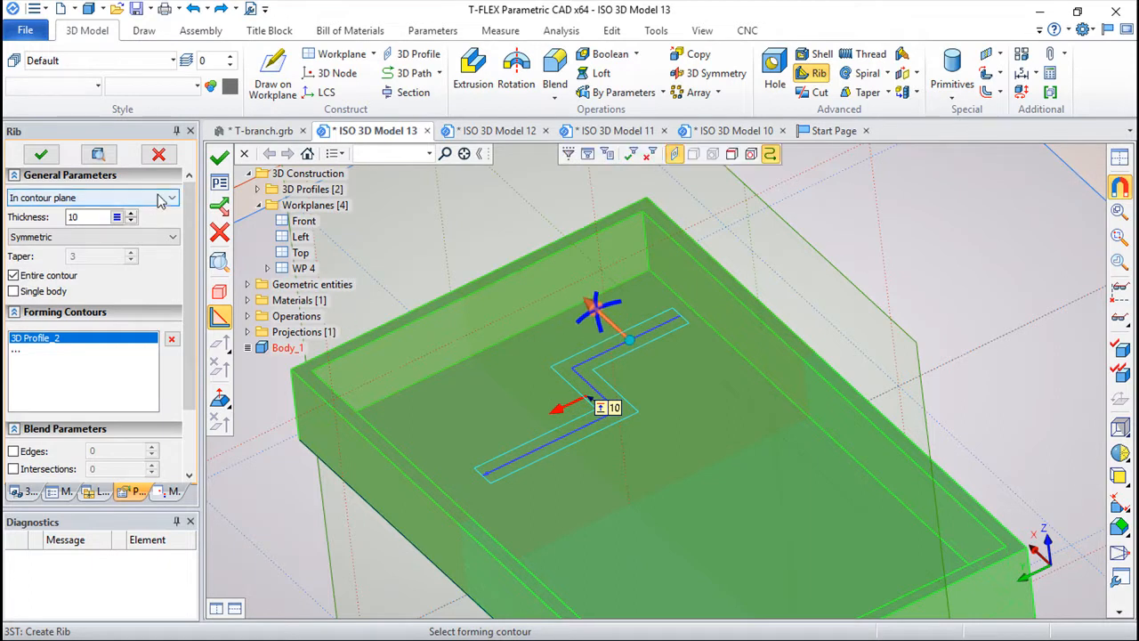
scroll(153, 197, "down", 1)
left_click(217, 158)
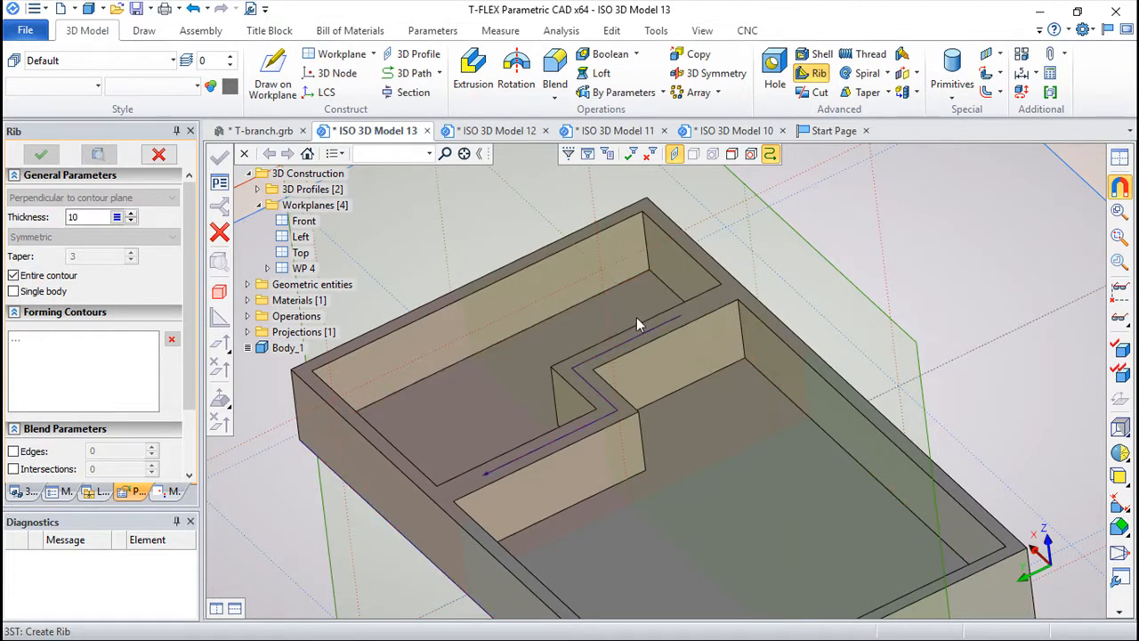
left_click(192, 8)
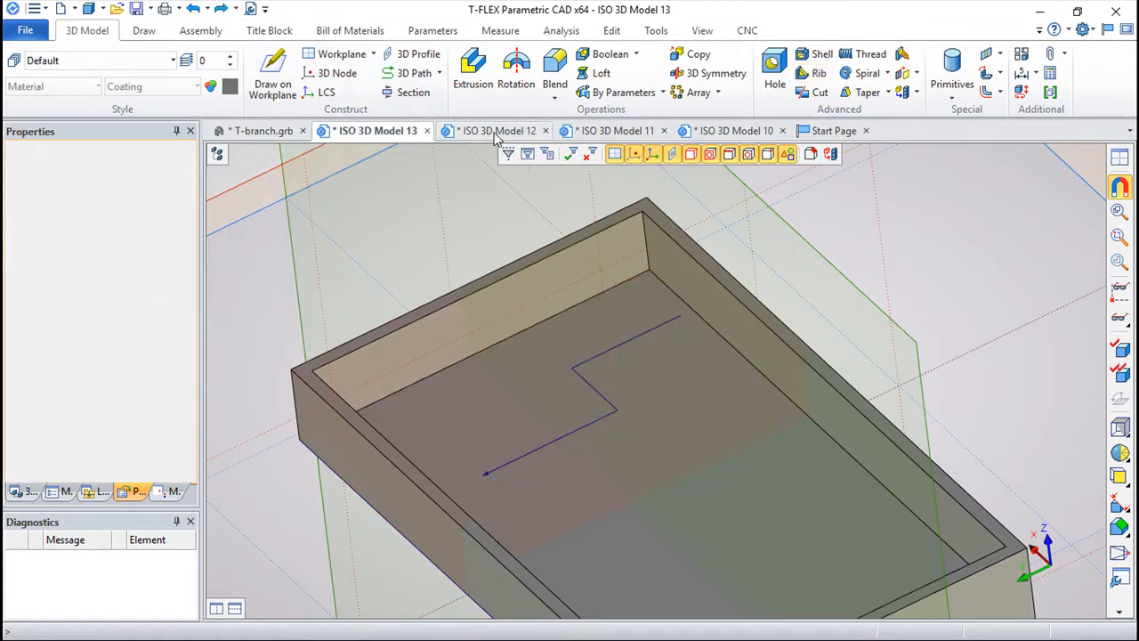
- Start an In contour plane rib from the tray's zigzag profile and move its direction arrow to the segment nearer the short wall
left_click(811, 73)
left_click(612, 348)
left_click(89, 197)
left_click(98, 227)
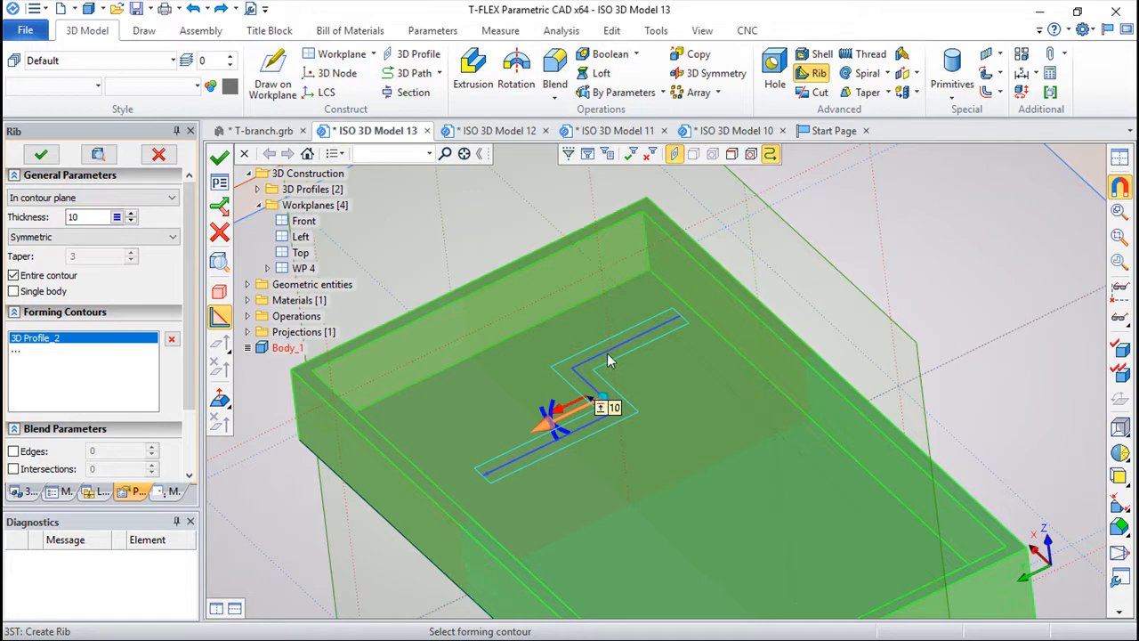
left_click_drag(600, 398, 640, 335)
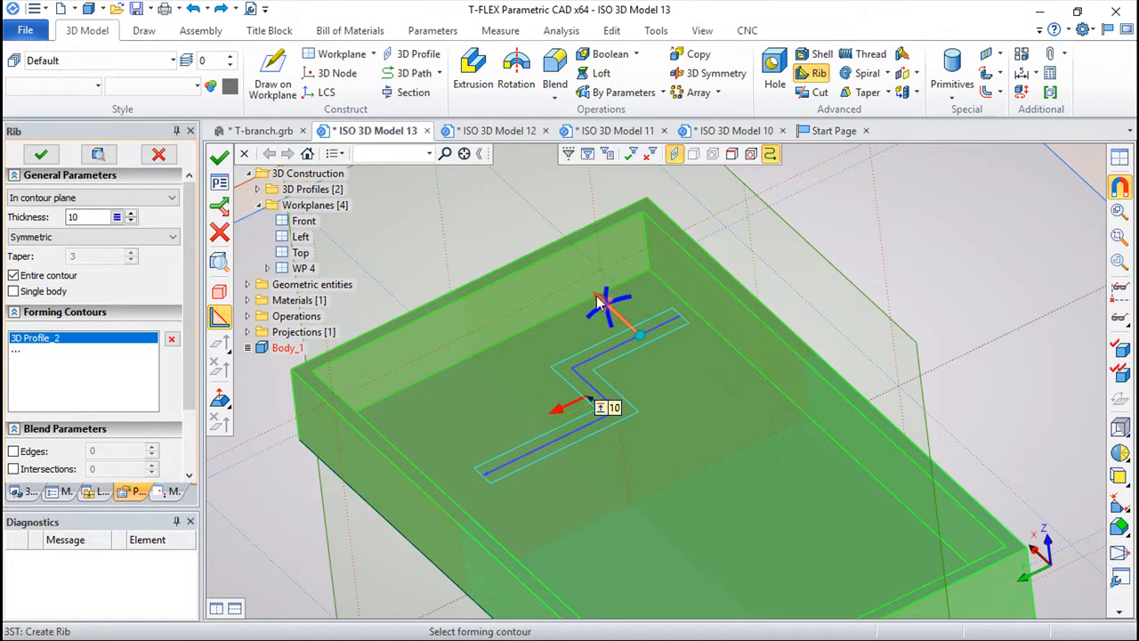
- Set the zigzag rib's thickness to 50 and create the rib across the tray
left_click(98, 217)
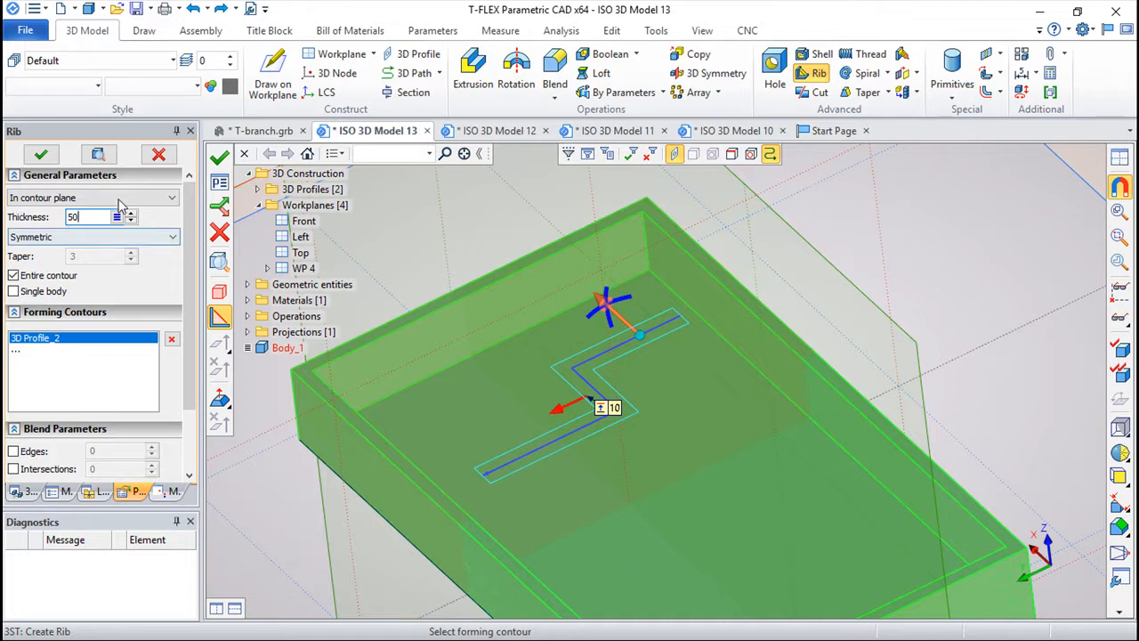
left_click(220, 157)
middle_click_drag(463, 311, 592, 480)
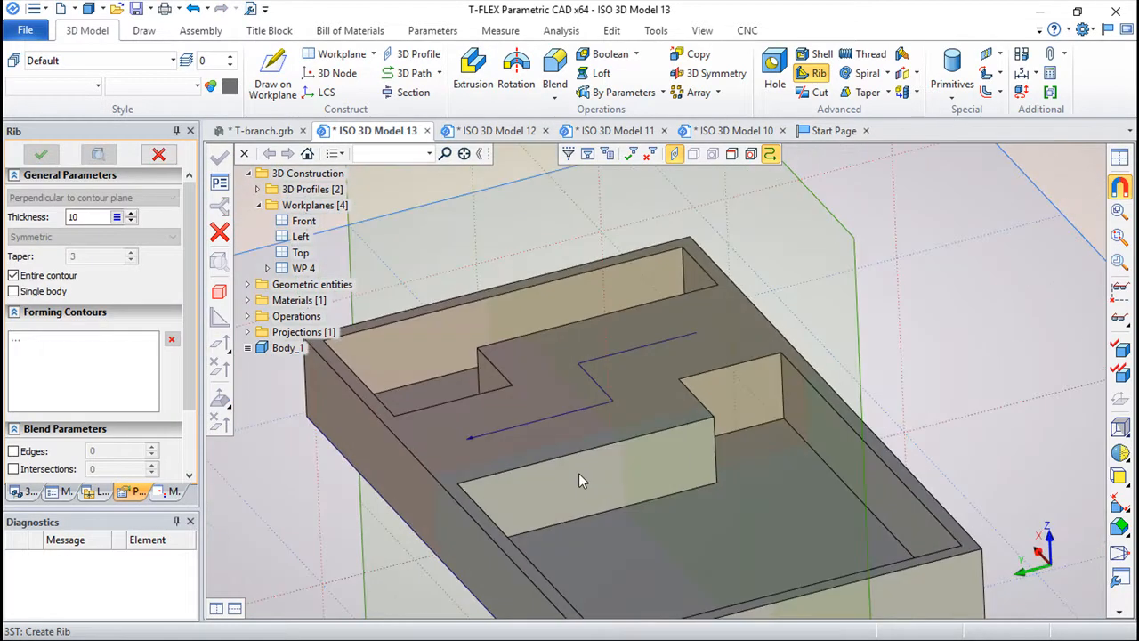
middle_click_drag(513, 361, 593, 427)
- Switch to the T-branch.grb document and start a symmetric 10-thick rib from the slanted path between the upper flange and the side flange
left_click(242, 130)
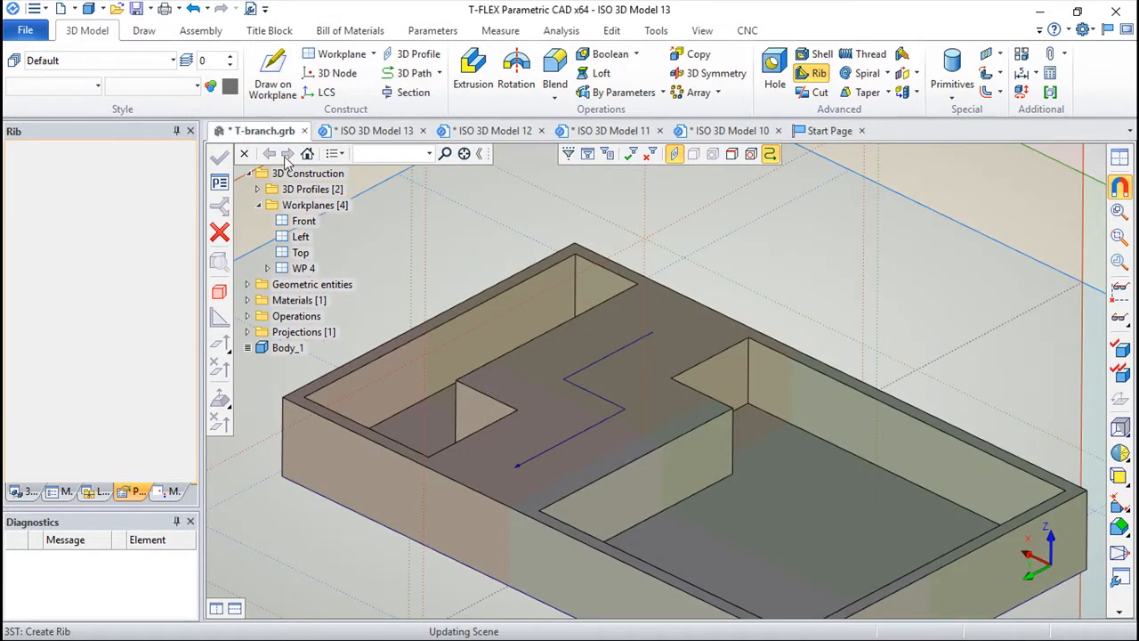
left_click_drag(816, 433, 685, 302)
scroll(690, 310, "up", 2)
middle_click_drag(692, 310, 730, 411)
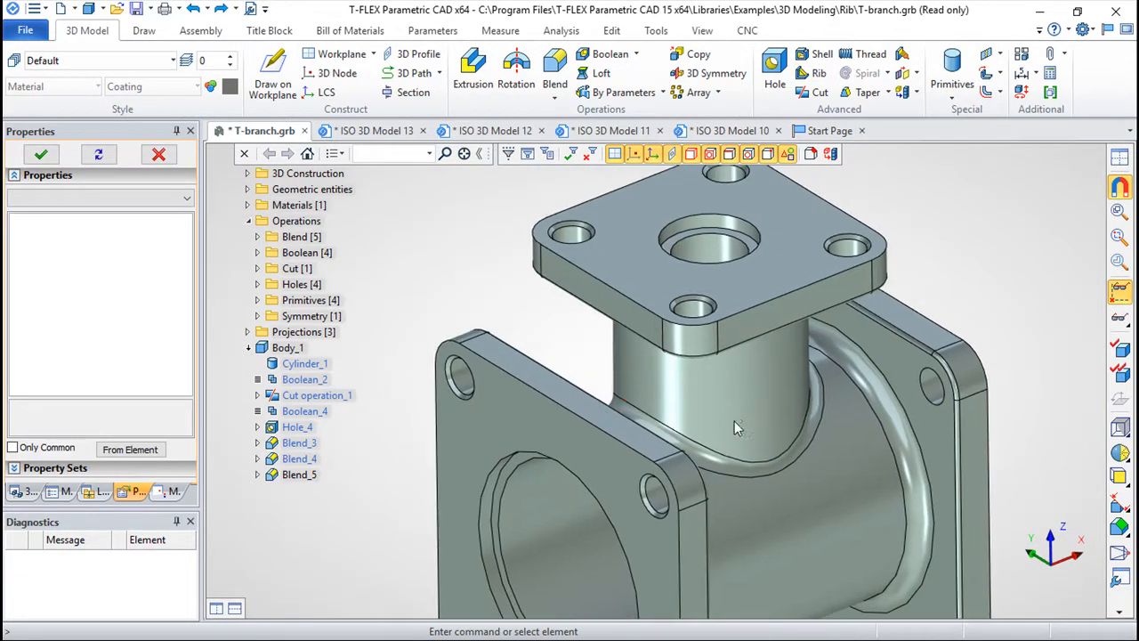
left_click(817, 76)
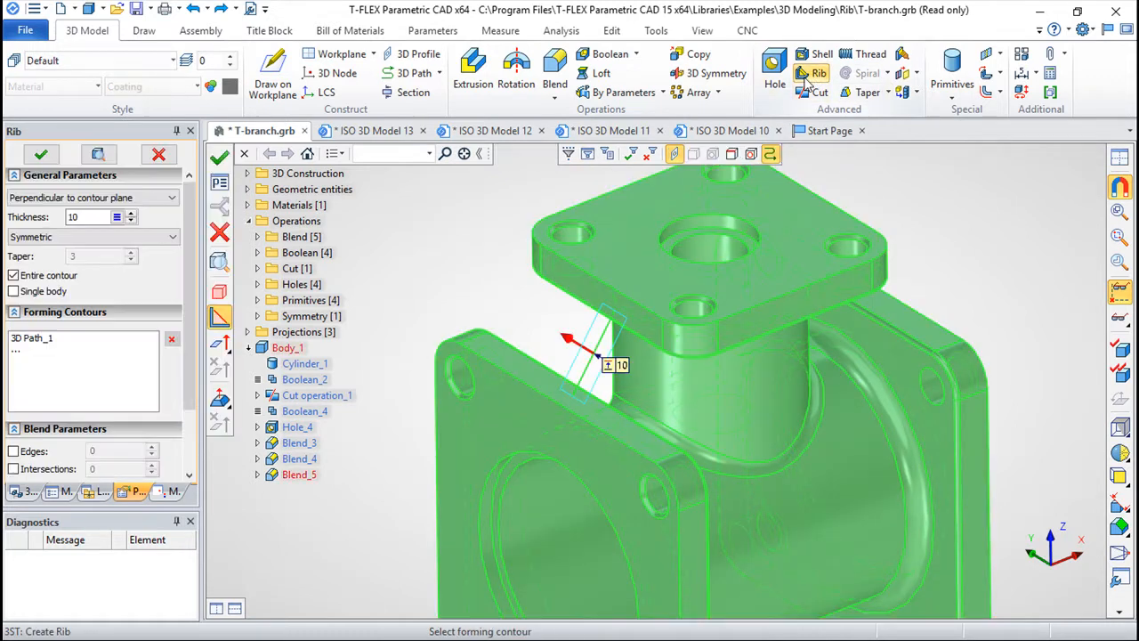
left_click_drag(651, 388, 542, 290)
left_click_drag(535, 339, 823, 404)
left_click_drag(618, 435, 757, 470)
left_click_drag(717, 204, 676, 198)
scroll(703, 427, "up", 5)
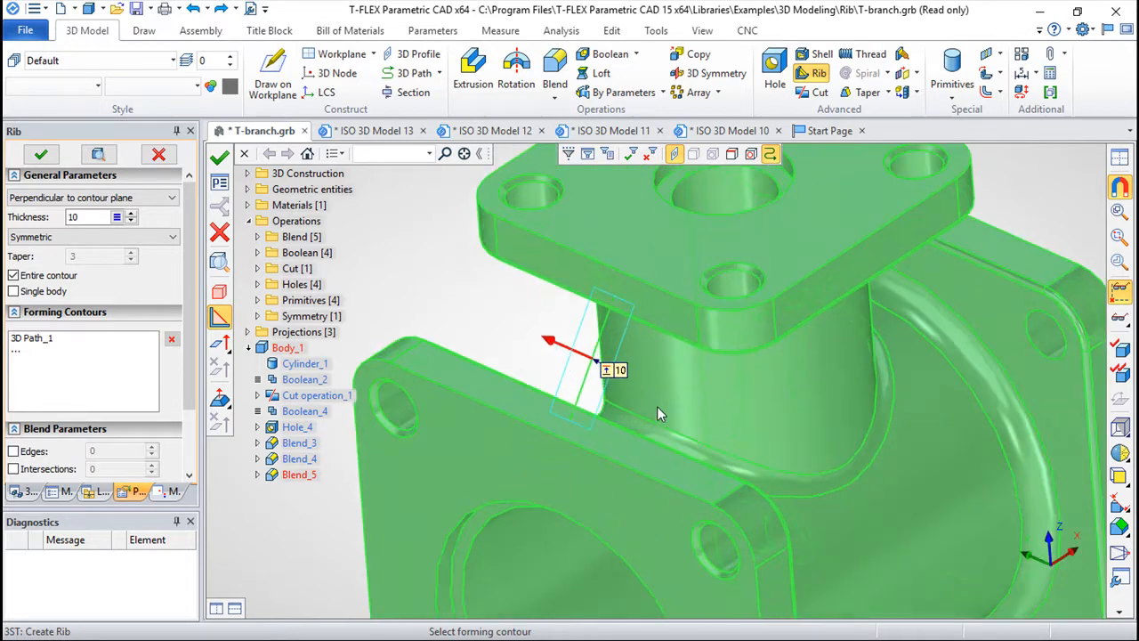
- Try the In contour plane orientation for the T-branch rib and return to Perpendicular to contour plane
left_click(165, 200)
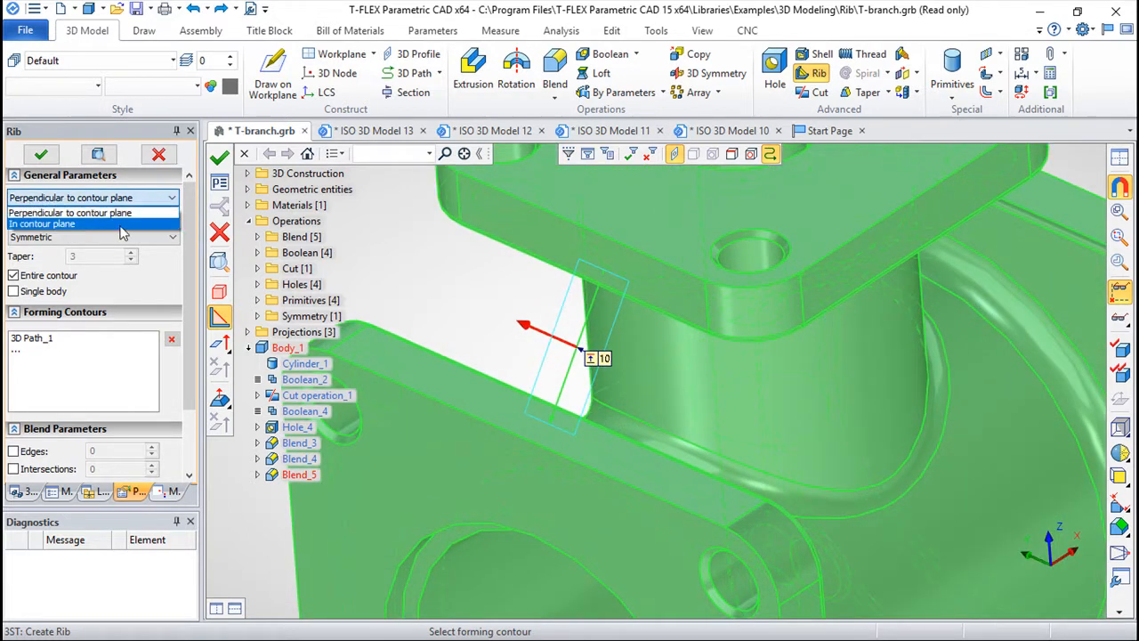
left_click(71, 224)
left_click_drag(623, 412, 667, 412)
left_click(164, 197)
left_click(71, 214)
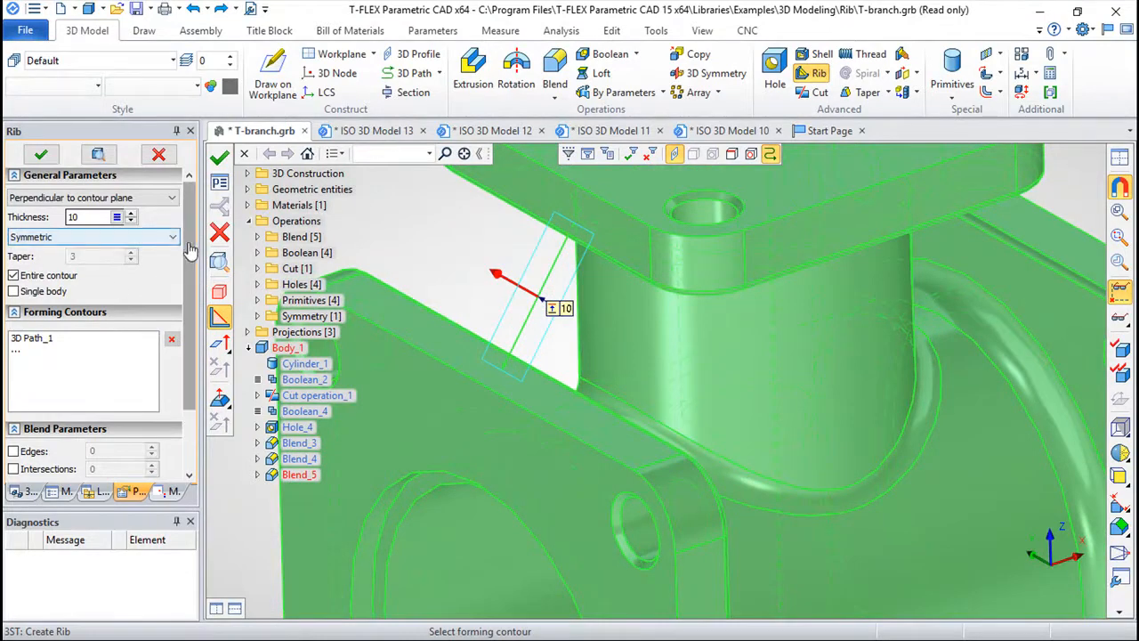
- Try to create the T-branch rib with blends of 2 on the edges and 1 on the intersections
scroll(182, 254, "down", 3)
left_click(13, 372)
left_click(13, 388)
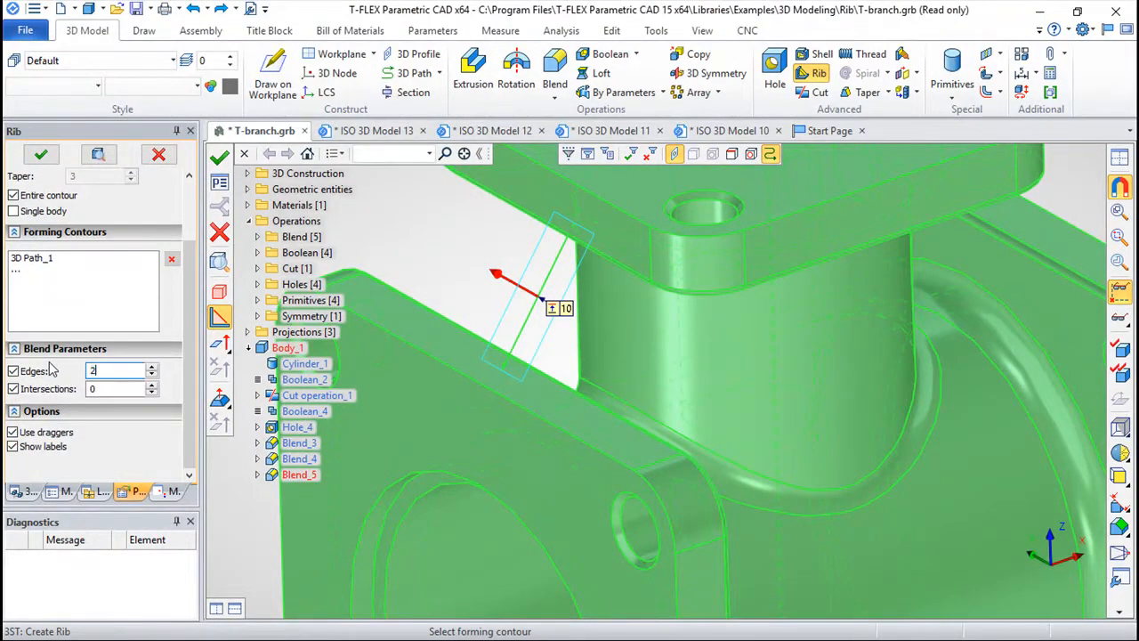
key("Tab")
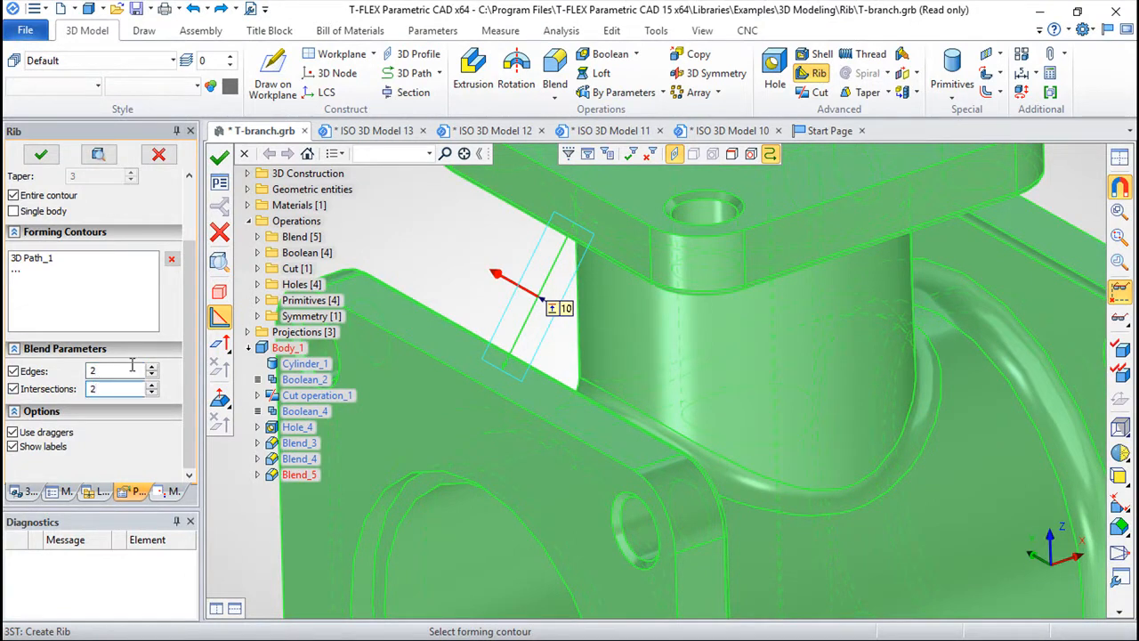
type("1")
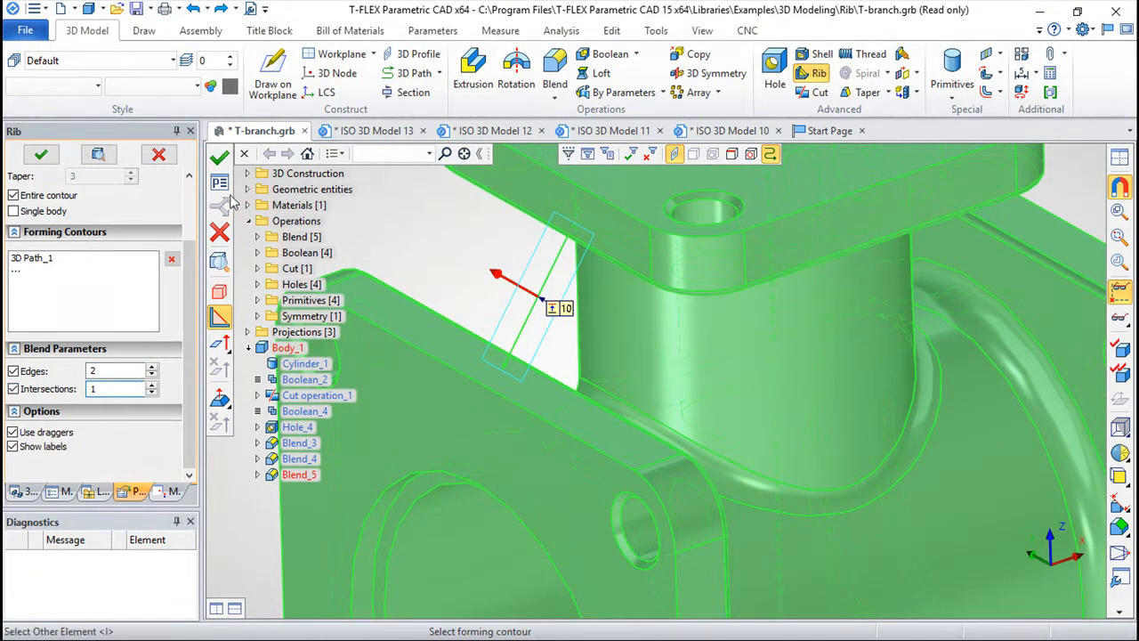
key("Return")
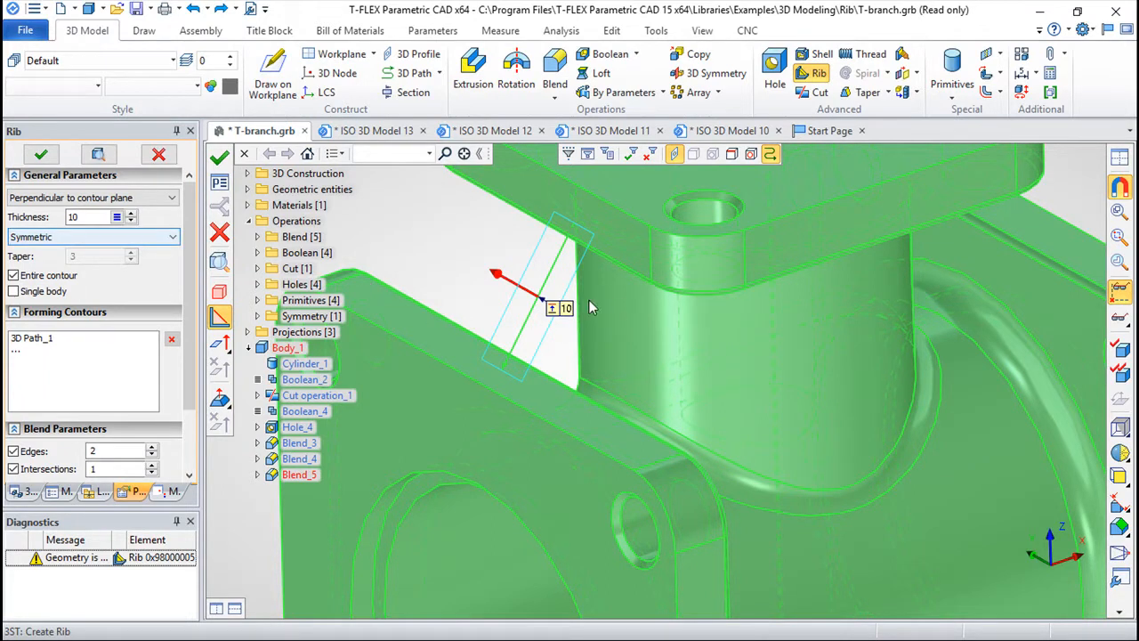
- Create the T-branch rib with the edge and intersection blends turned off, and close the Diagnostics window
right_click_drag(495, 278, 515, 448)
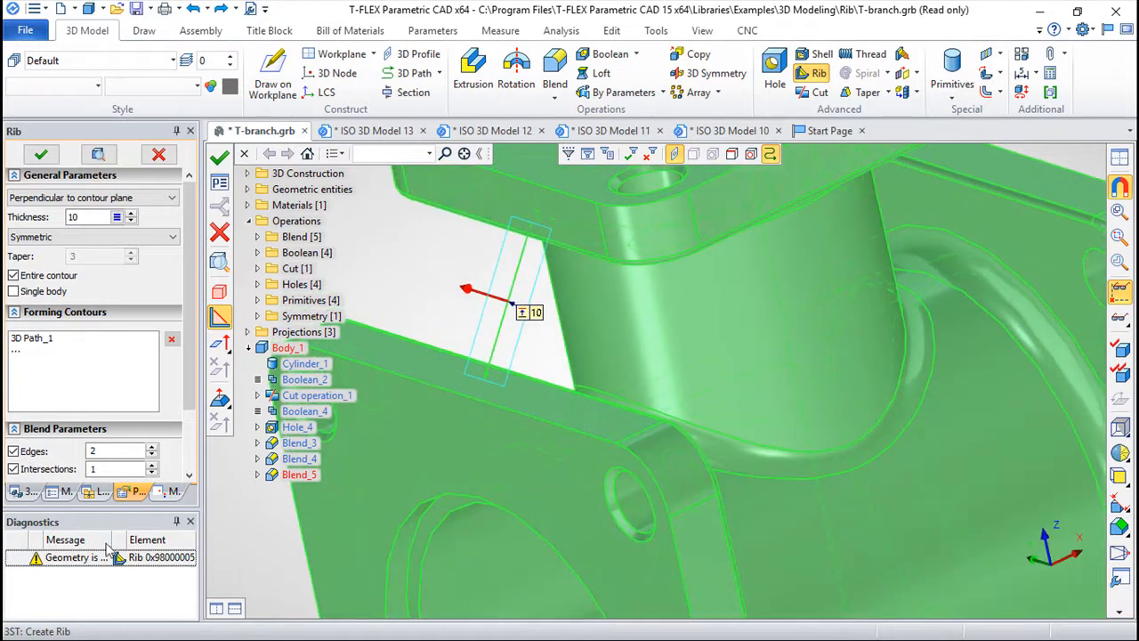
scroll(98, 374, "down", 3)
left_click(13, 390)
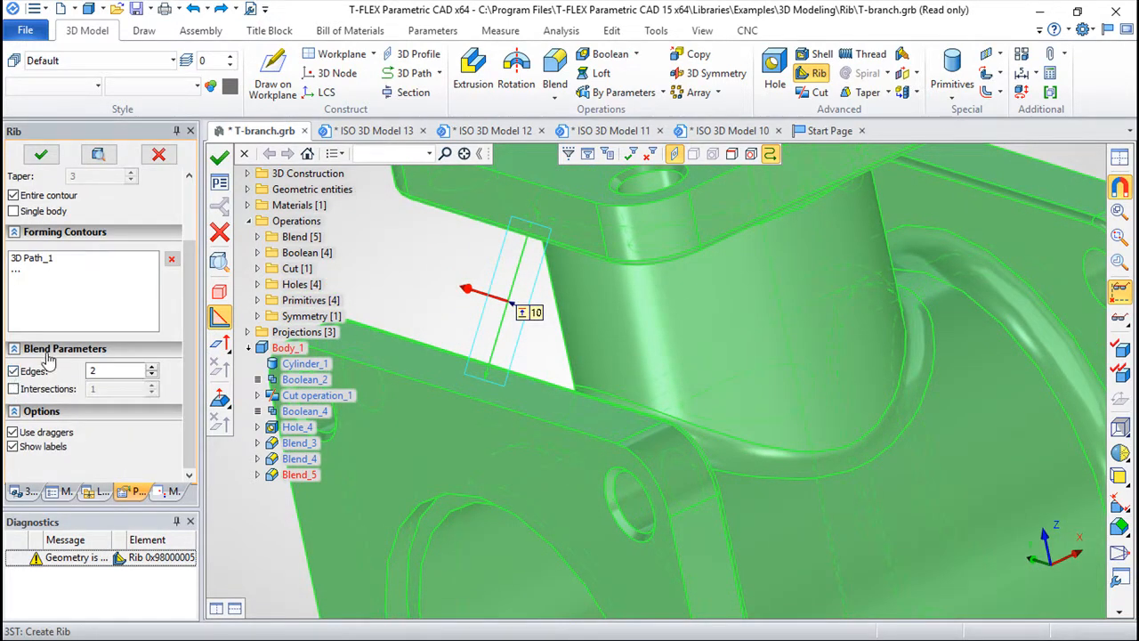
left_click(13, 371)
left_click(219, 157)
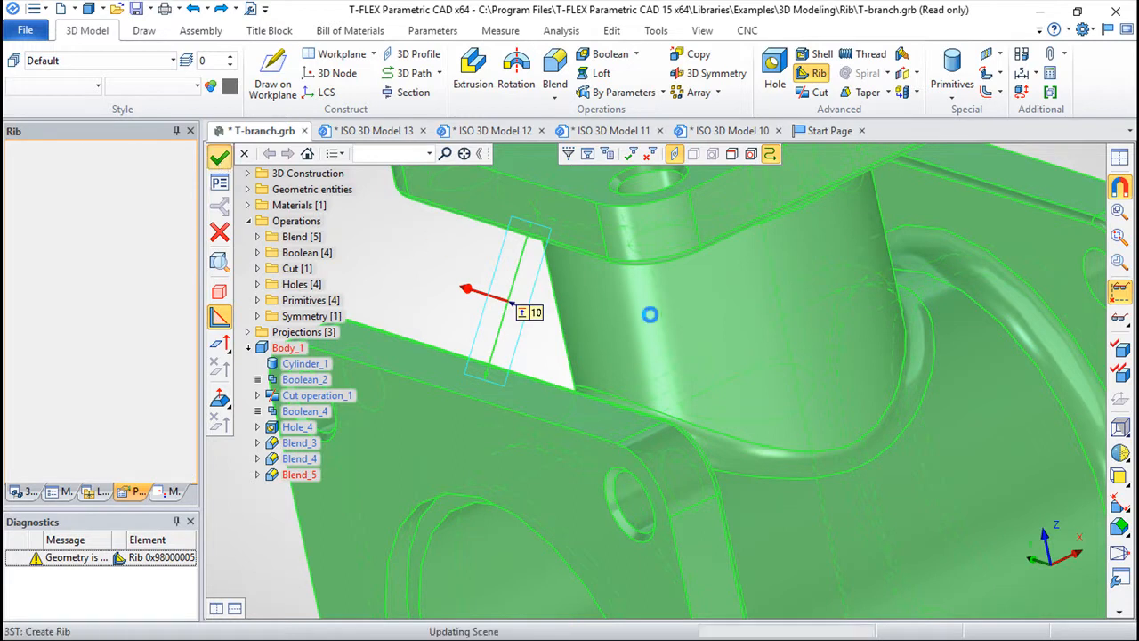
left_click_drag(603, 350, 477, 396)
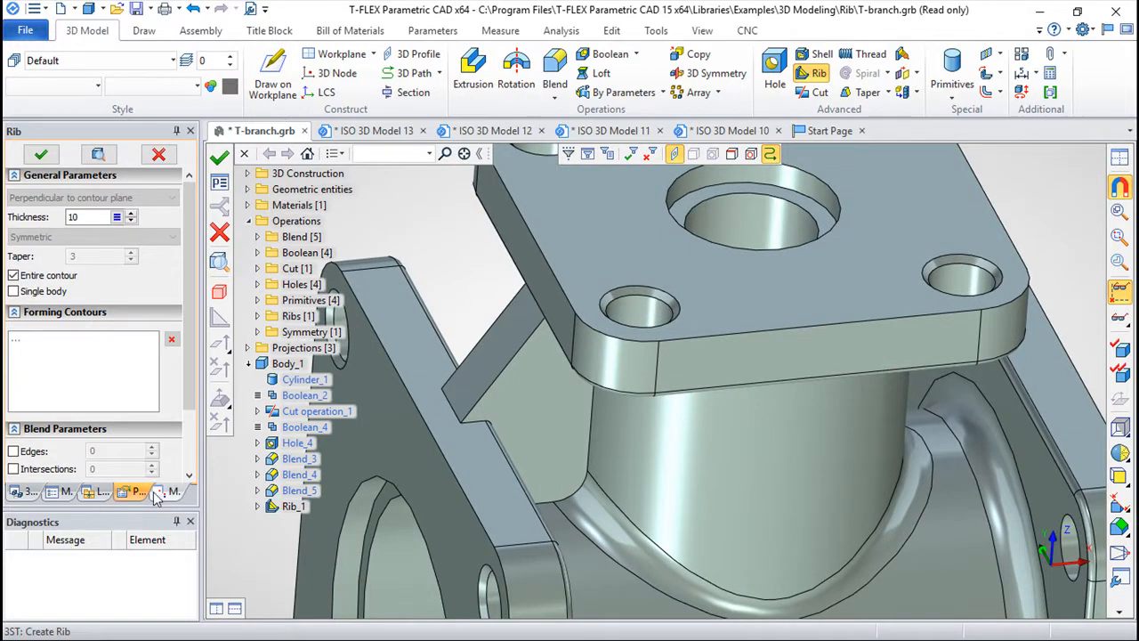
left_click(189, 522)
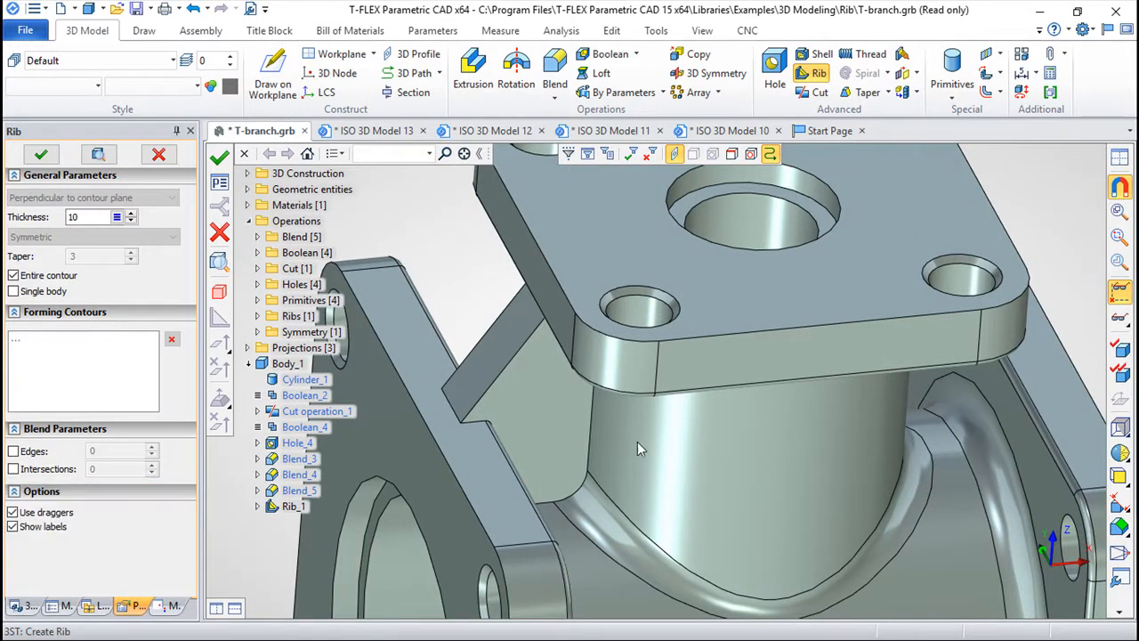
- Examine from several sides how the rib joins the T-branch's upper flange, neck and side flange
left_click_drag(639, 538, 659, 332)
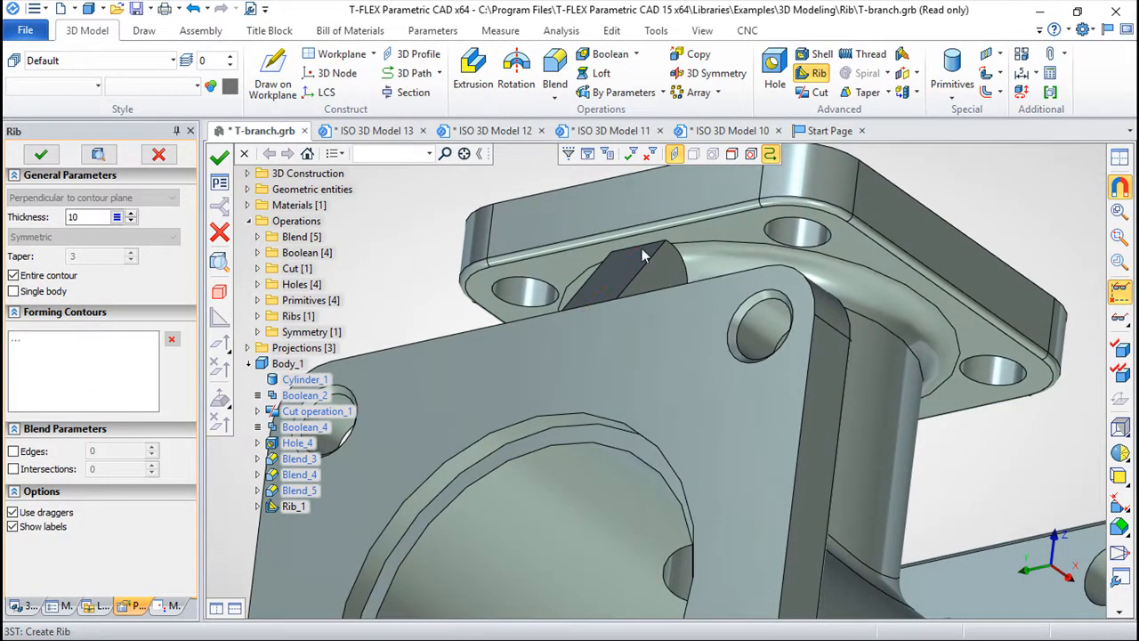
left_click_drag(637, 266, 533, 445)
left_click_drag(712, 558, 570, 501)
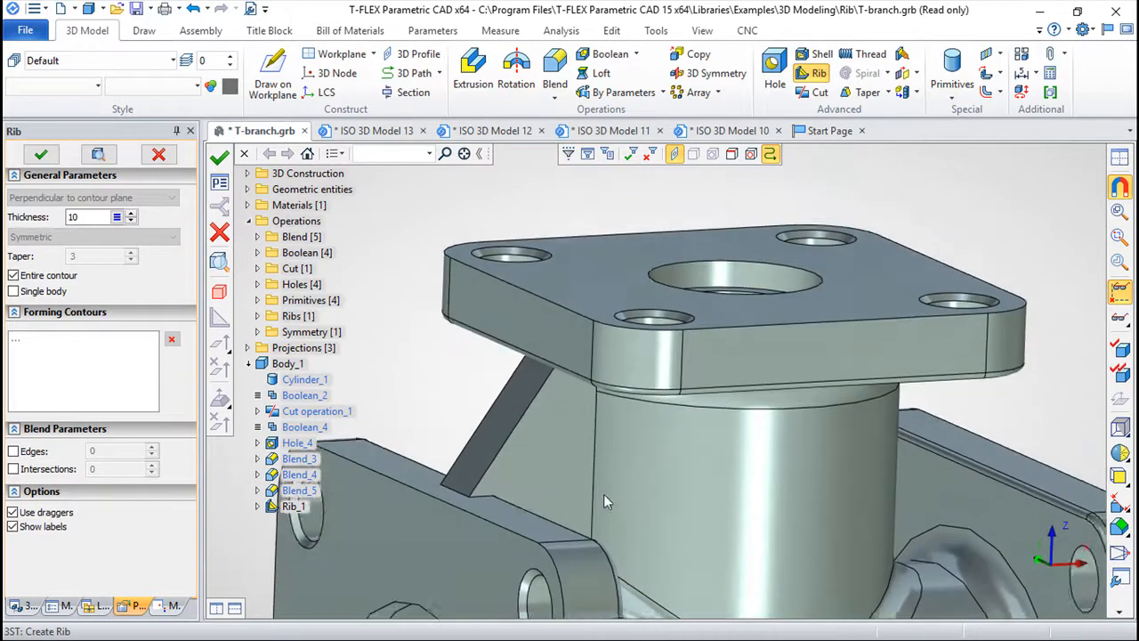
middle_click_drag(642, 472, 745, 350)
left_click_drag(736, 407, 677, 345)
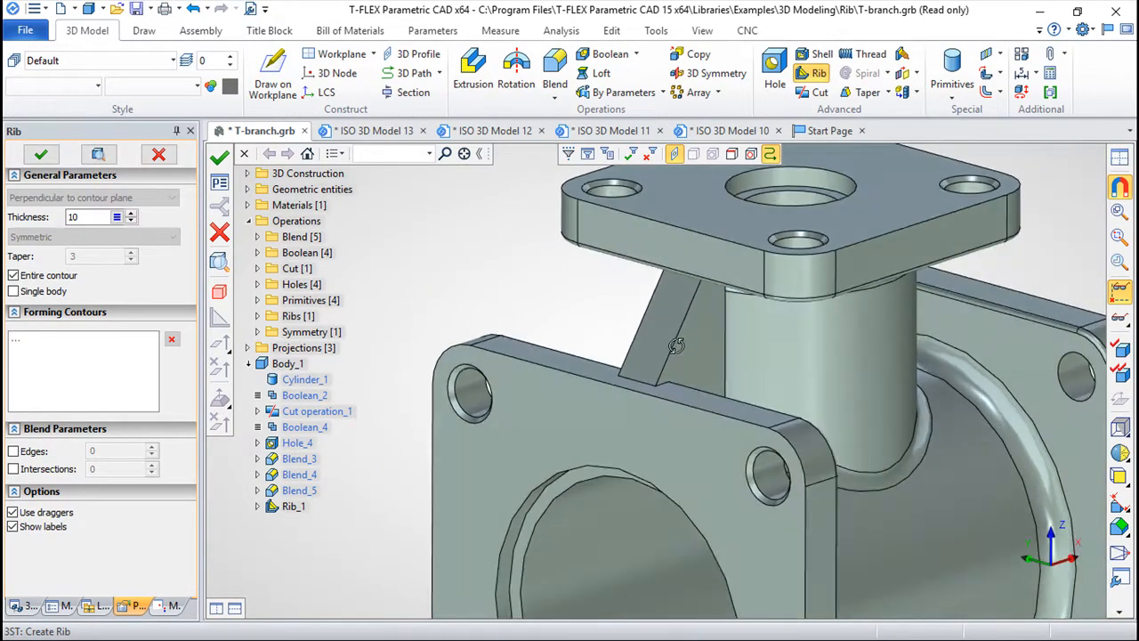
scroll(752, 395, "down", 2)
left_click_drag(779, 445, 648, 418)
left_click_drag(842, 422, 994, 464)
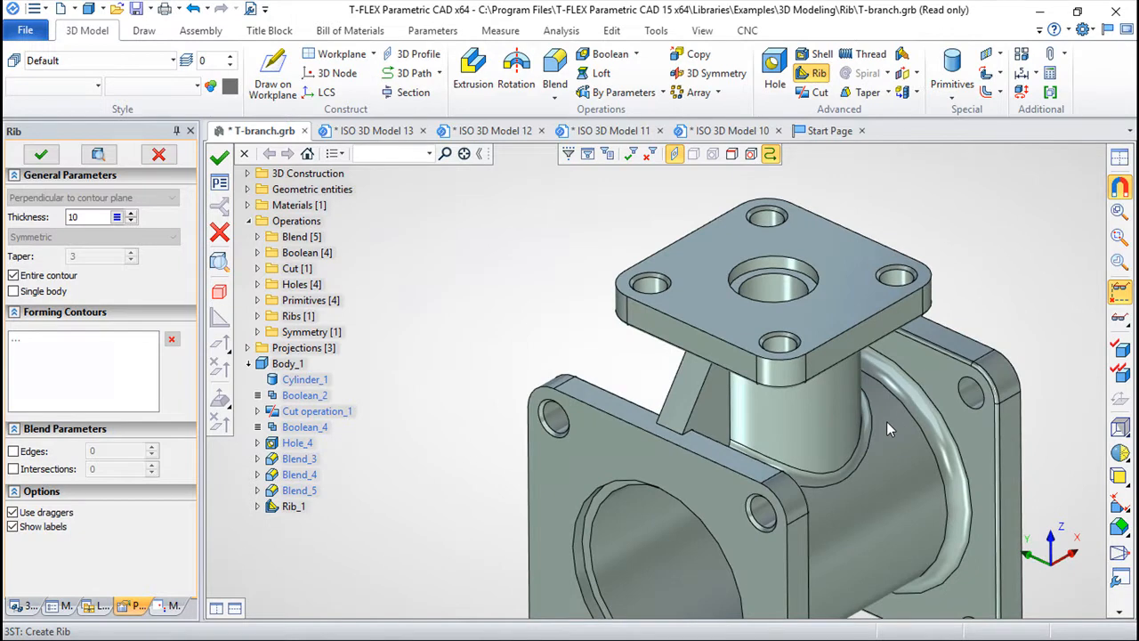